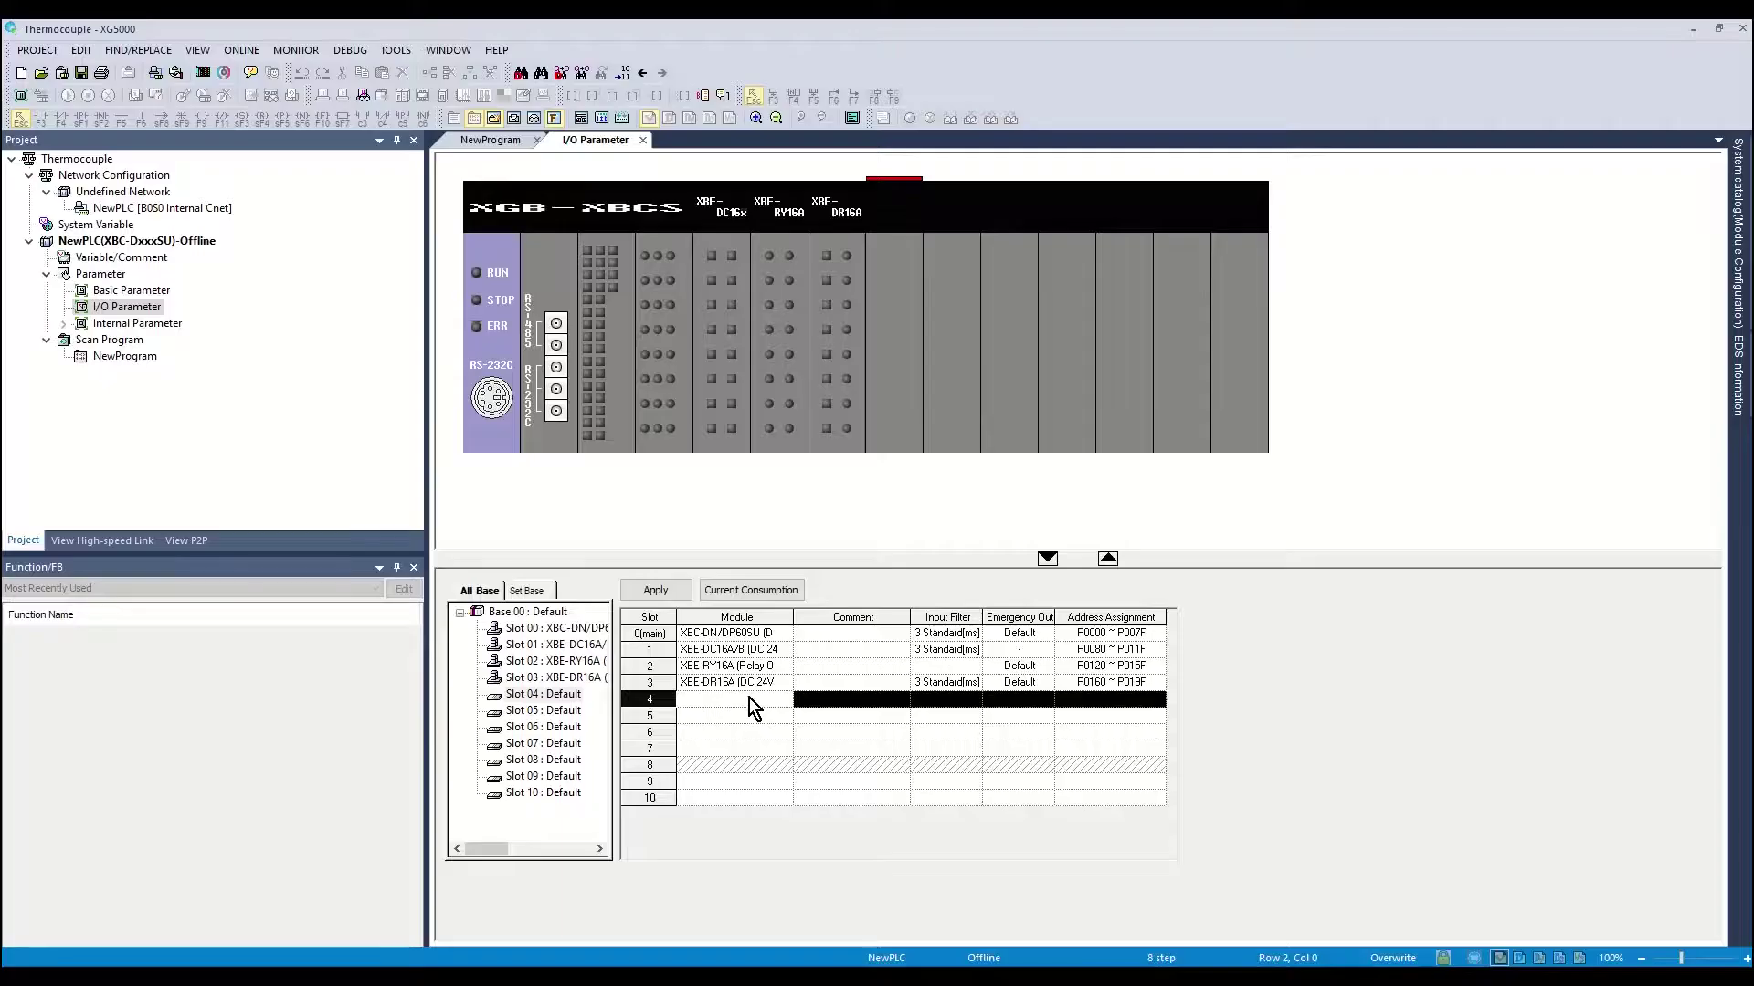
Step: Select the empty slot 4 Module cell in the I/O Parameter base table
left_click(769, 700)
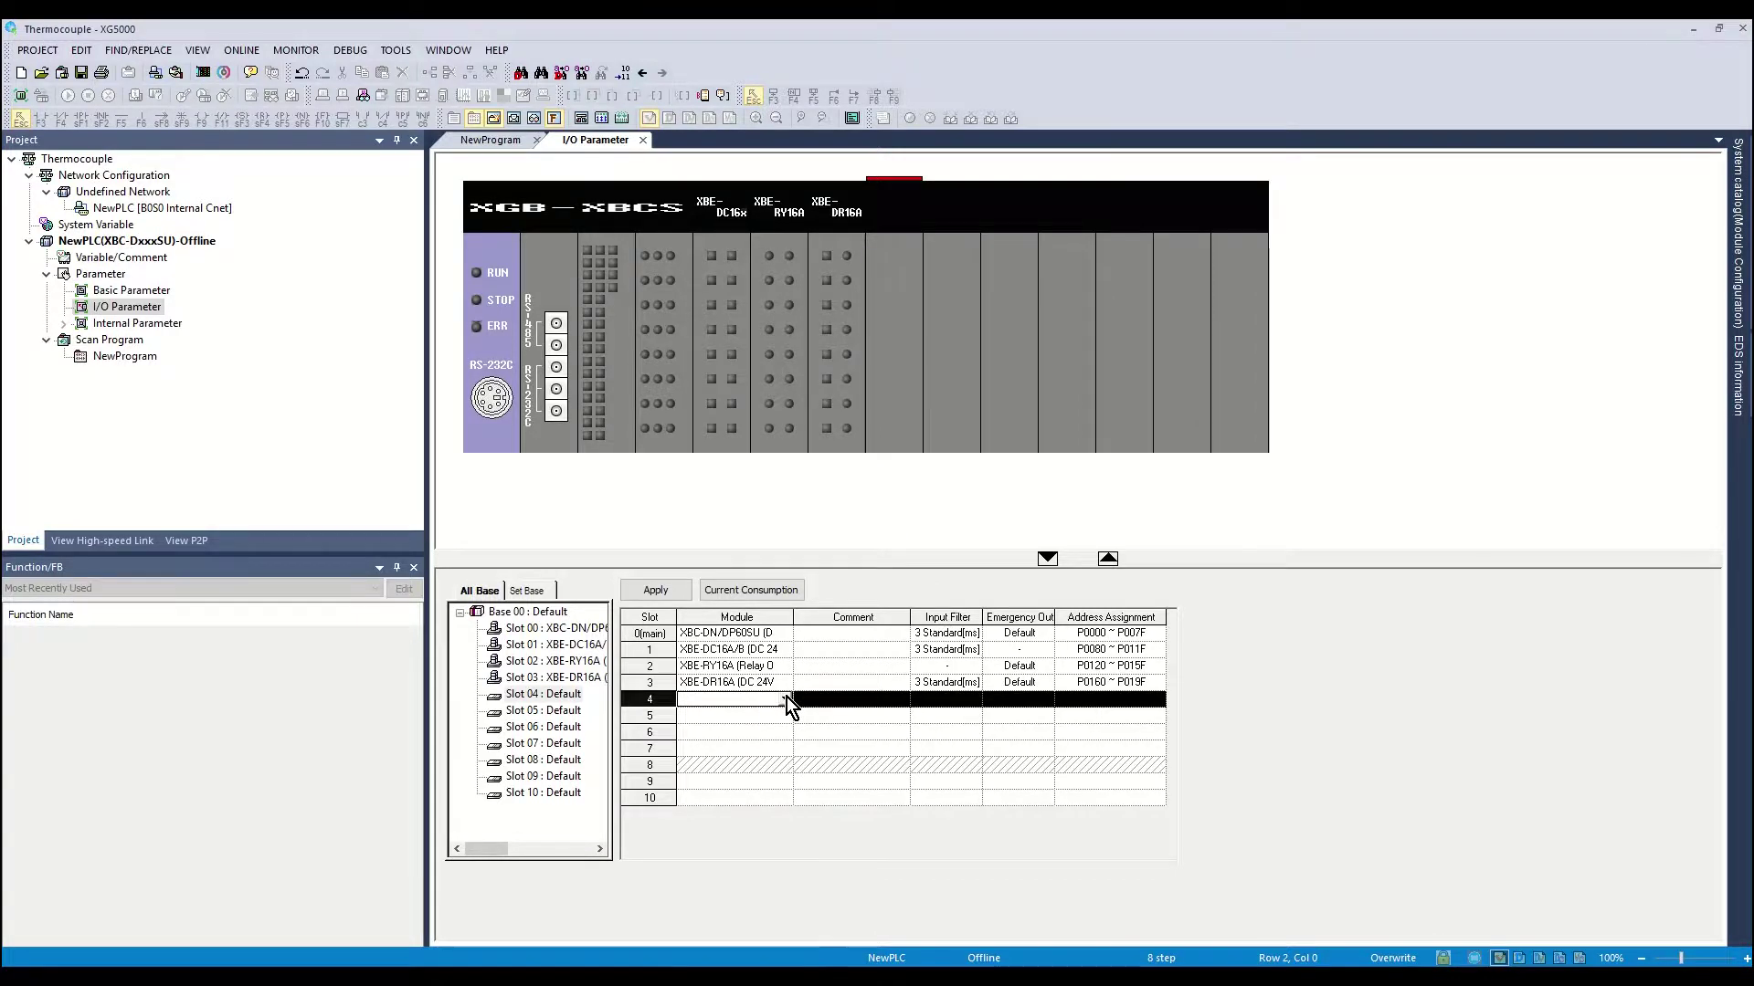
Step: Place the XBF-TC04S temperature measuring module in slot 4 and open its parameters
left_click(787, 698)
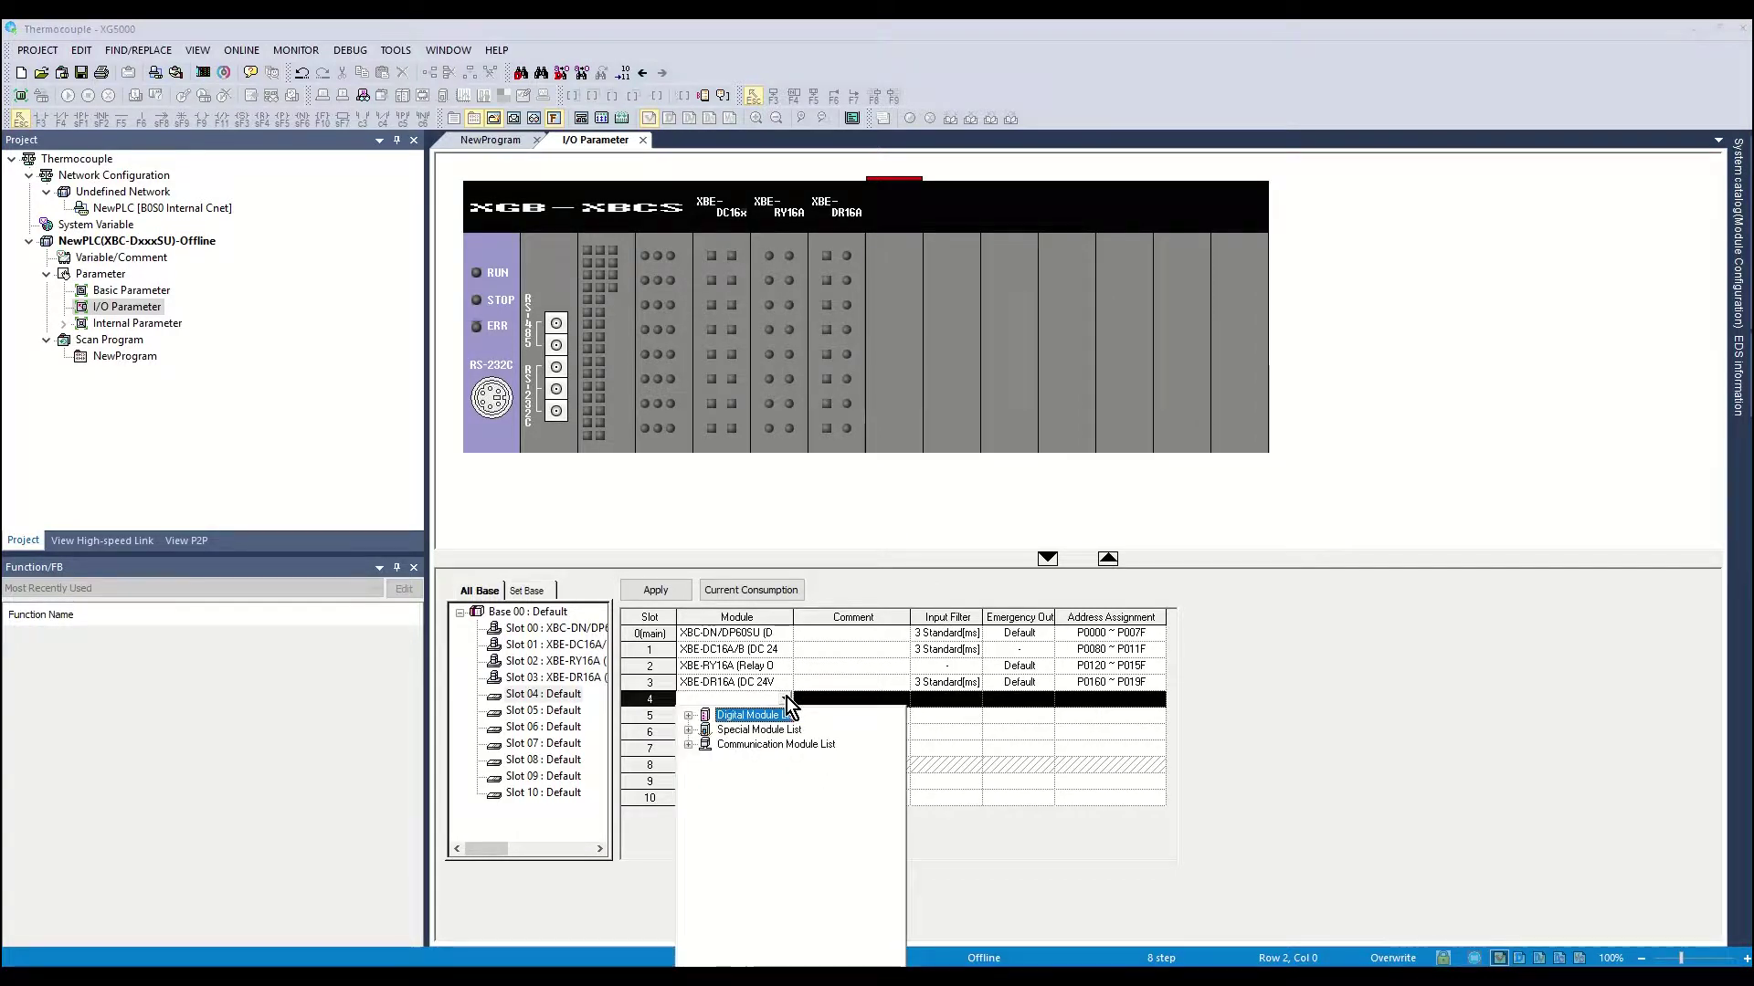
left_click(687, 729)
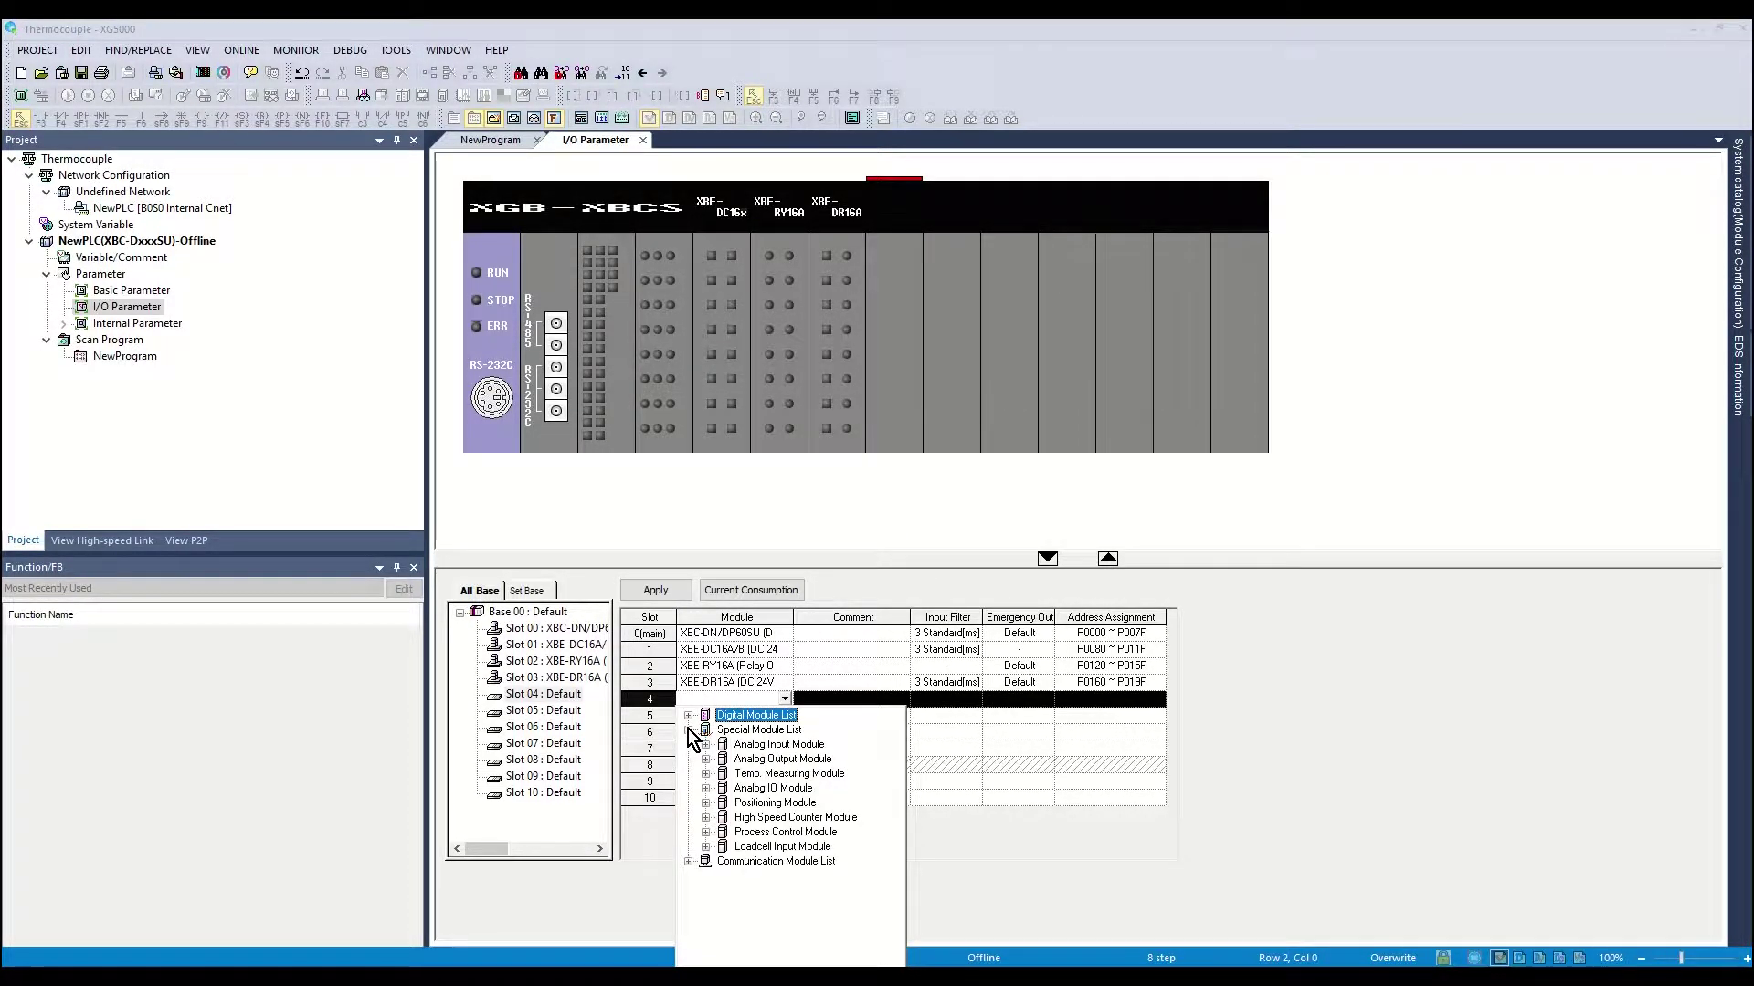
left_click(704, 775)
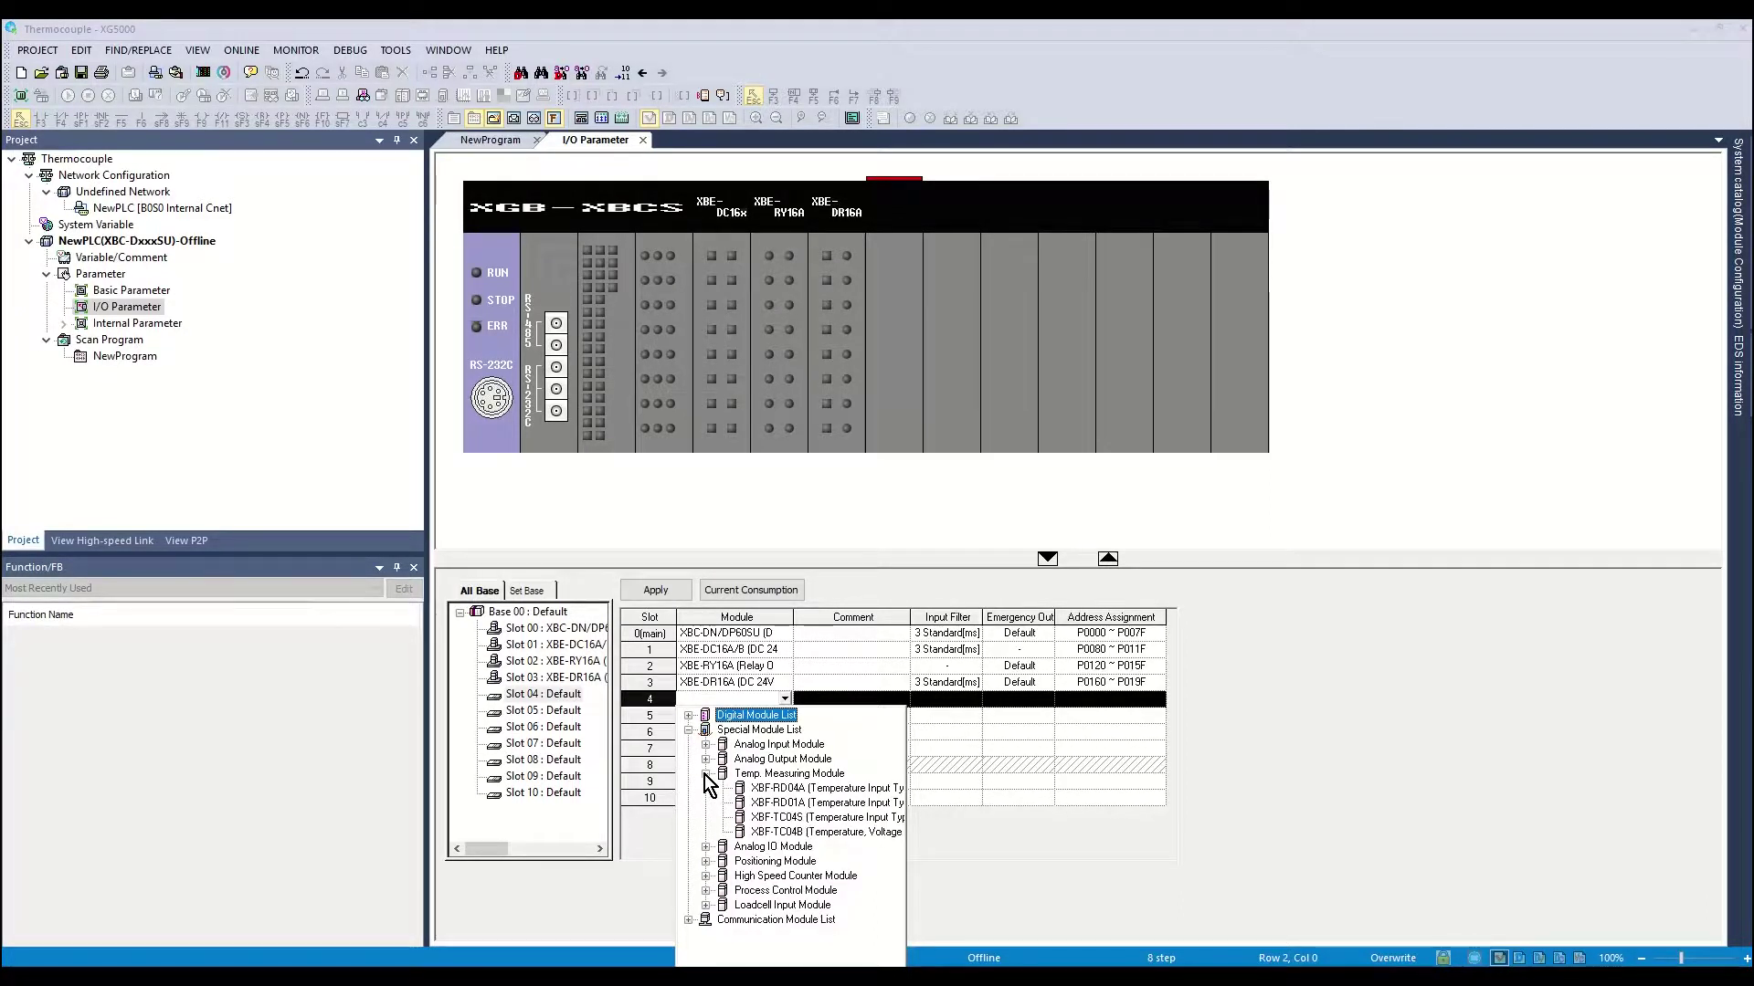
left_click(768, 818)
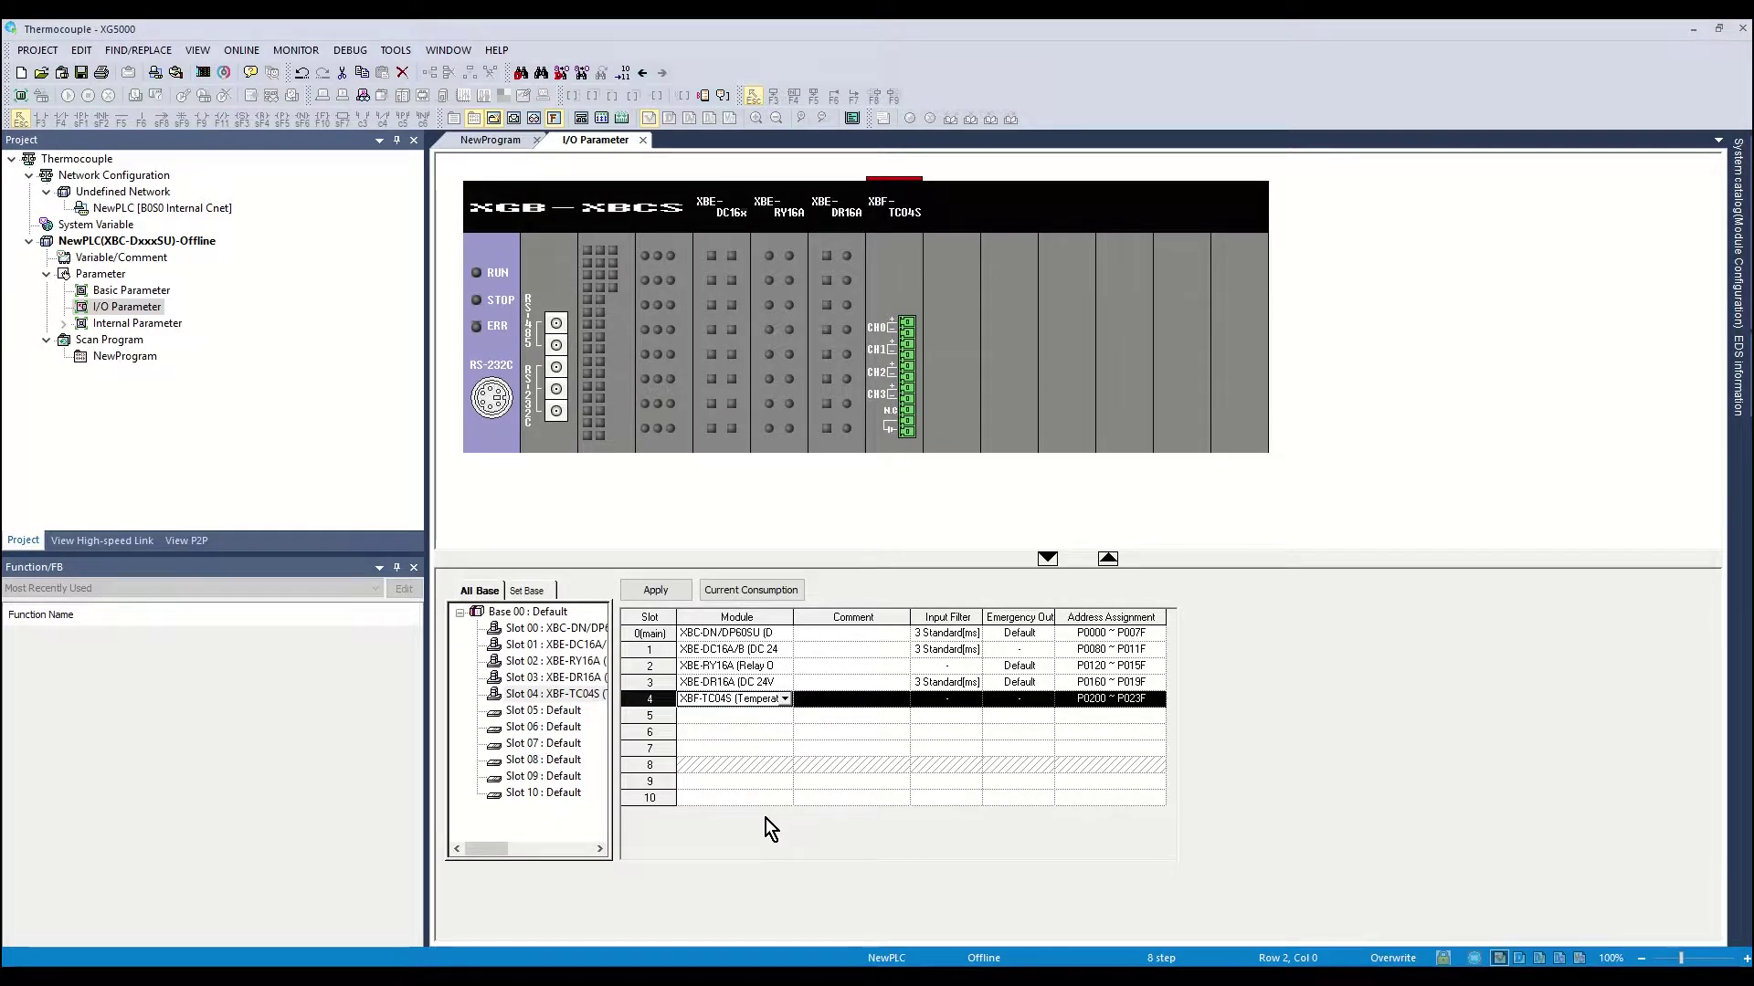
double_click(723, 697)
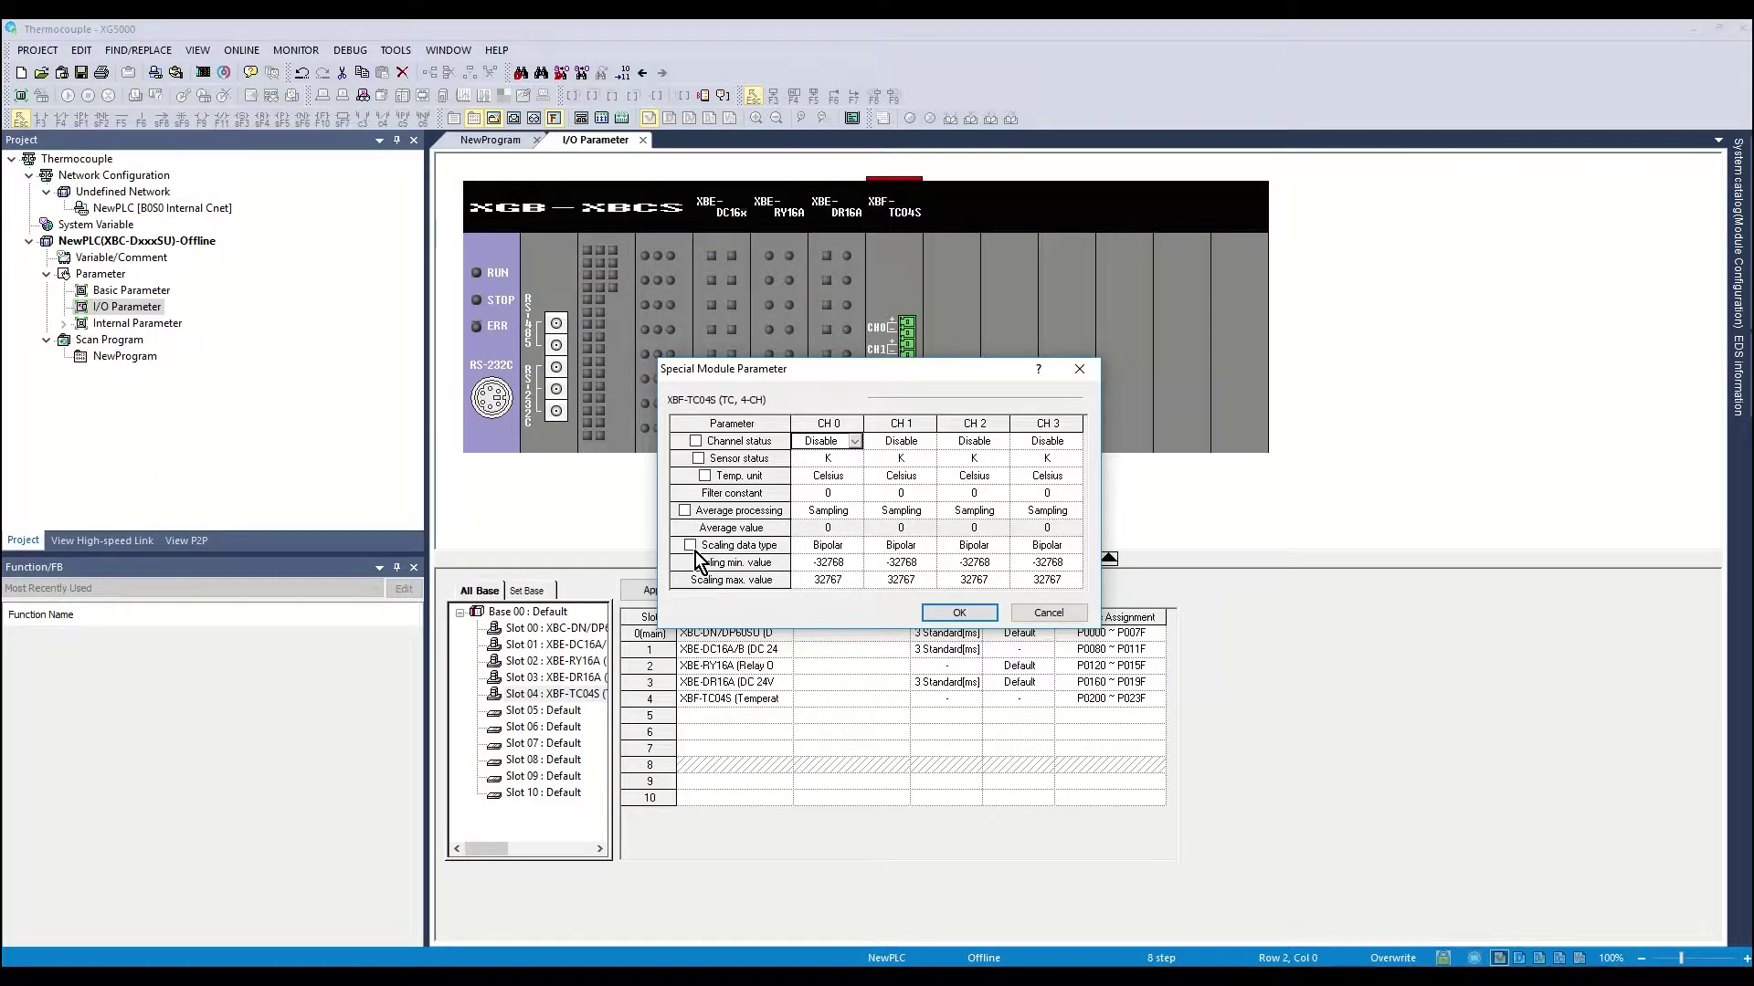
Step: Set CH0 to Enable with sensor type J and Fahrenheit unit, then confirm
left_click(855, 452)
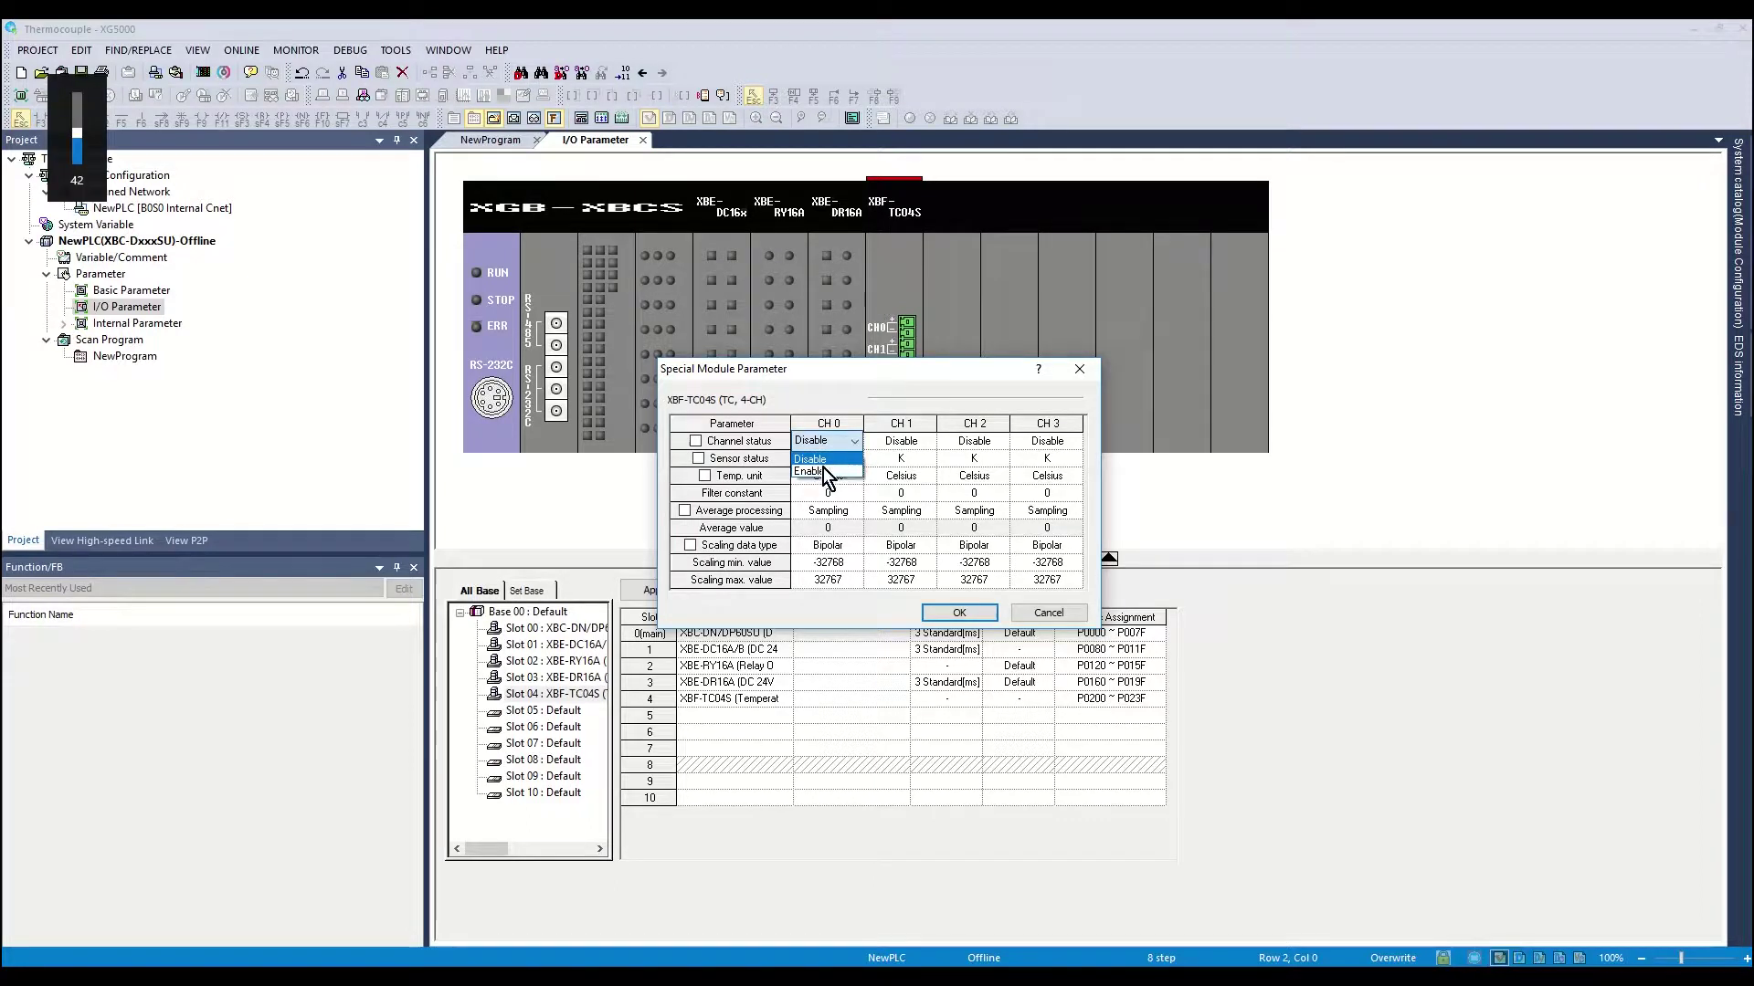
left_click(854, 466)
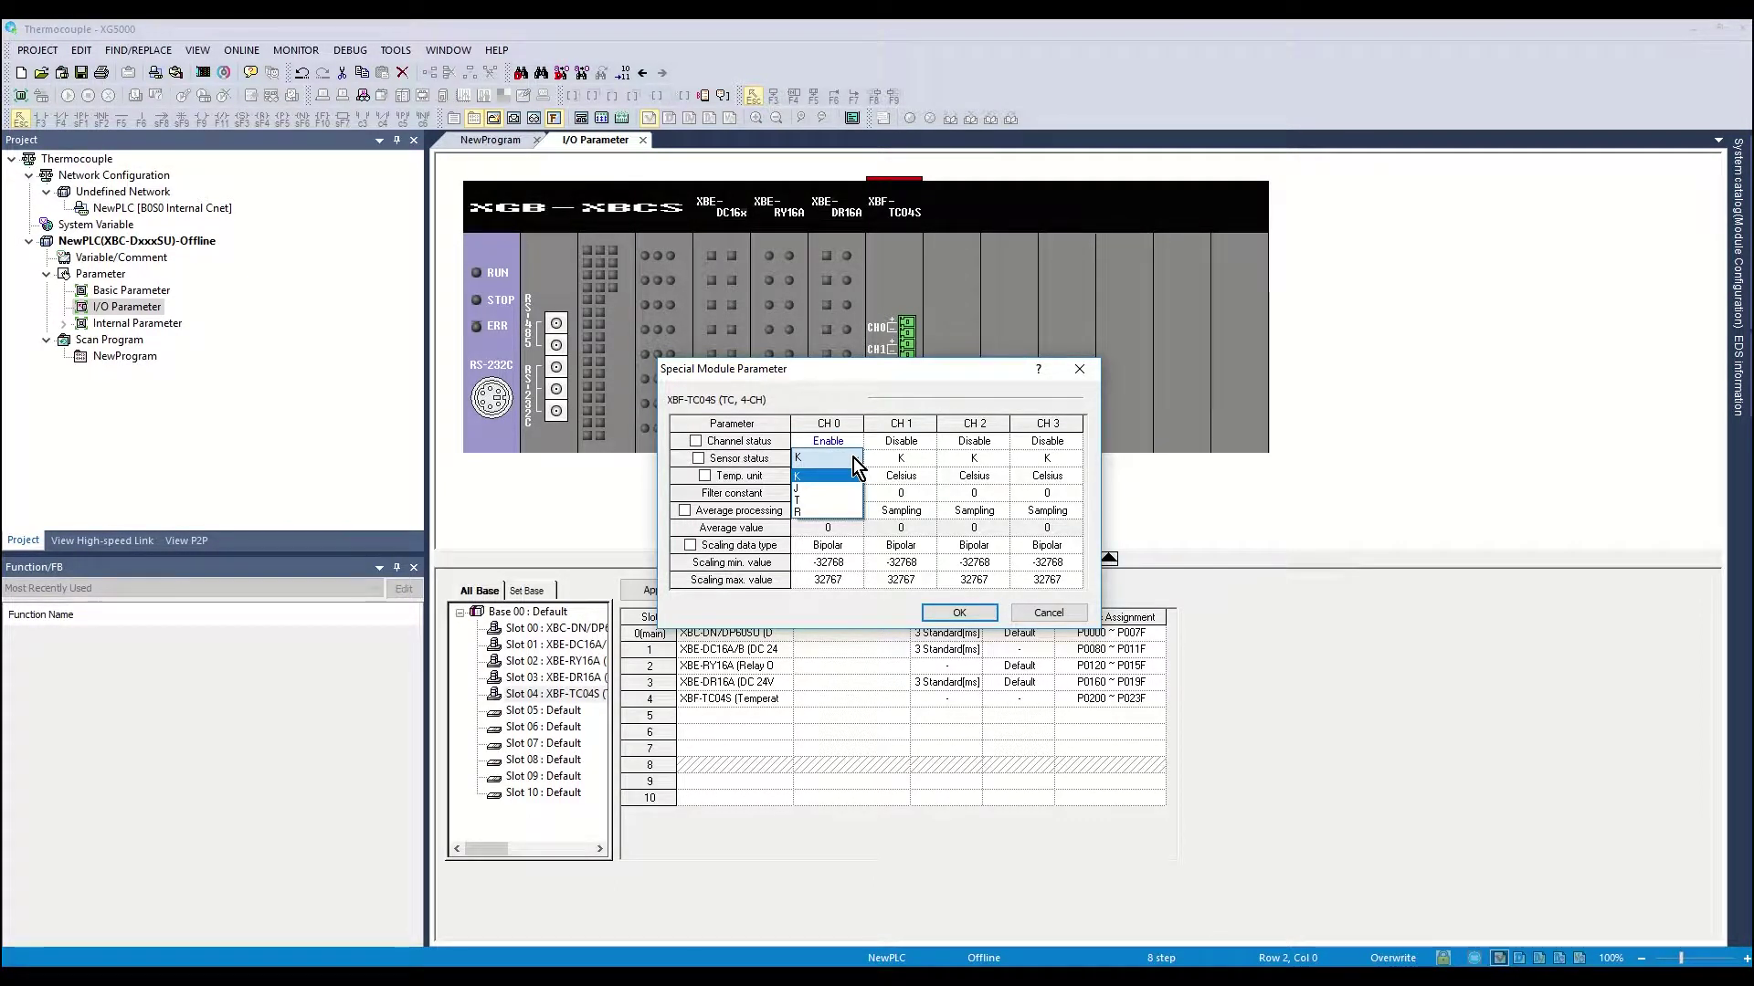
left_click(808, 492)
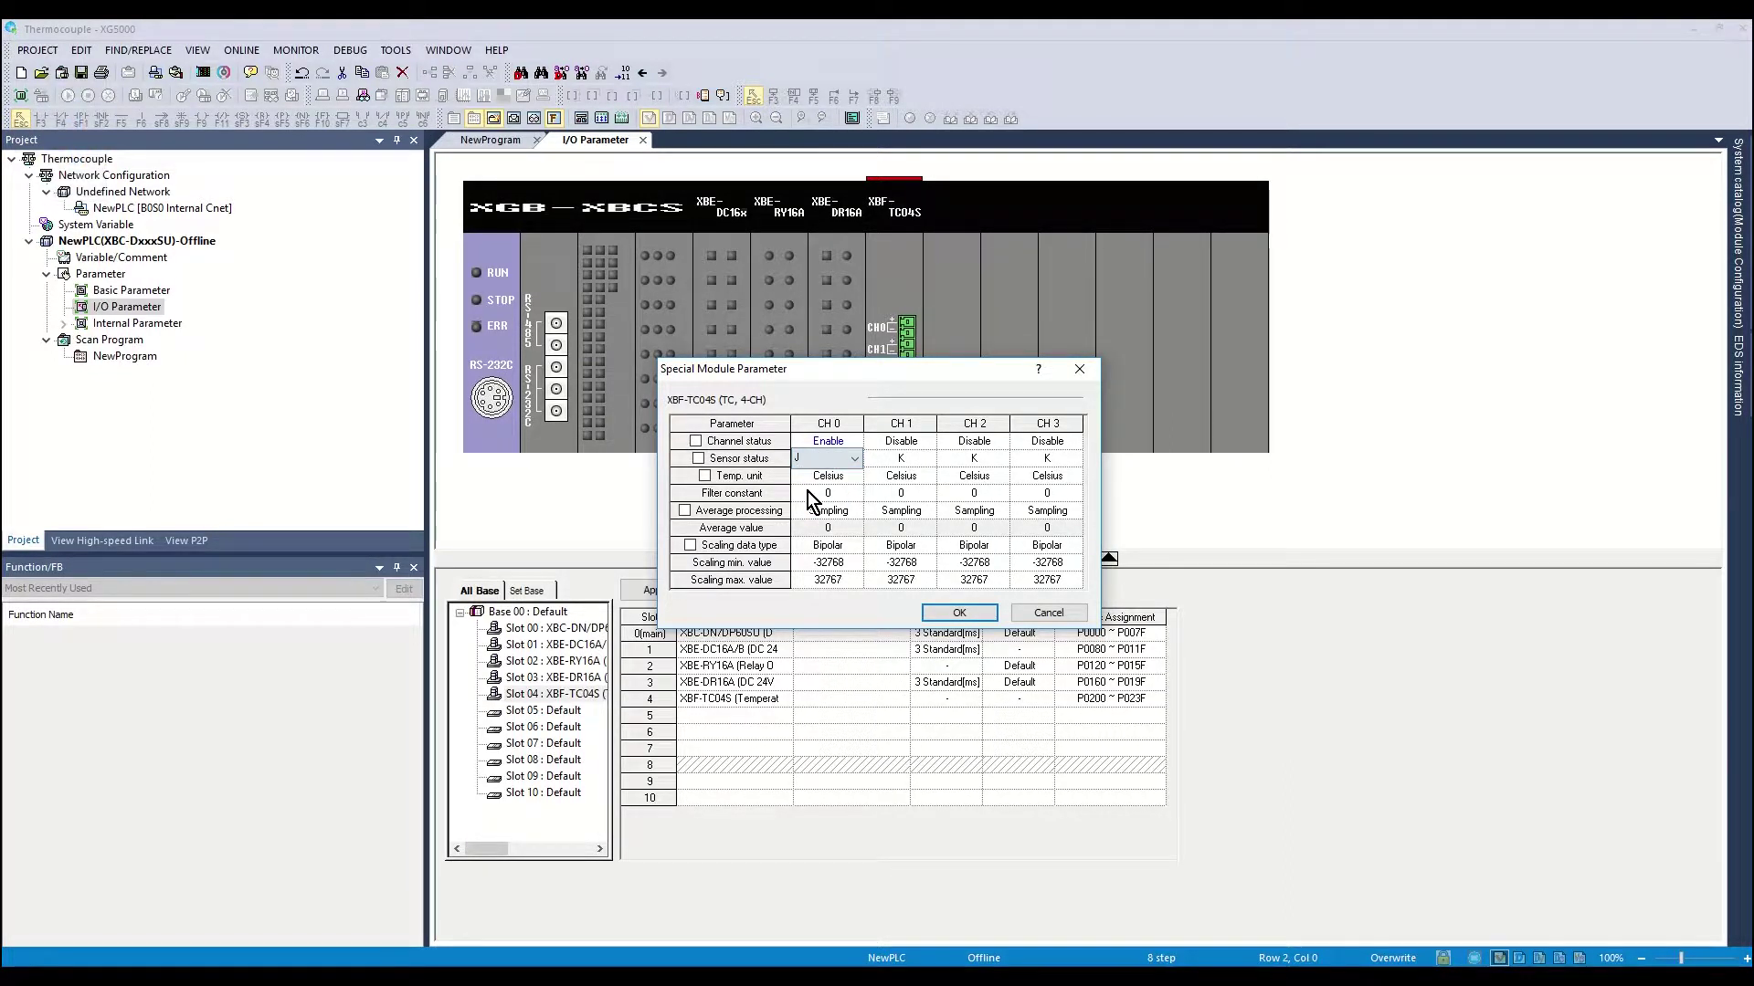
left_click(855, 478)
left_click(855, 477)
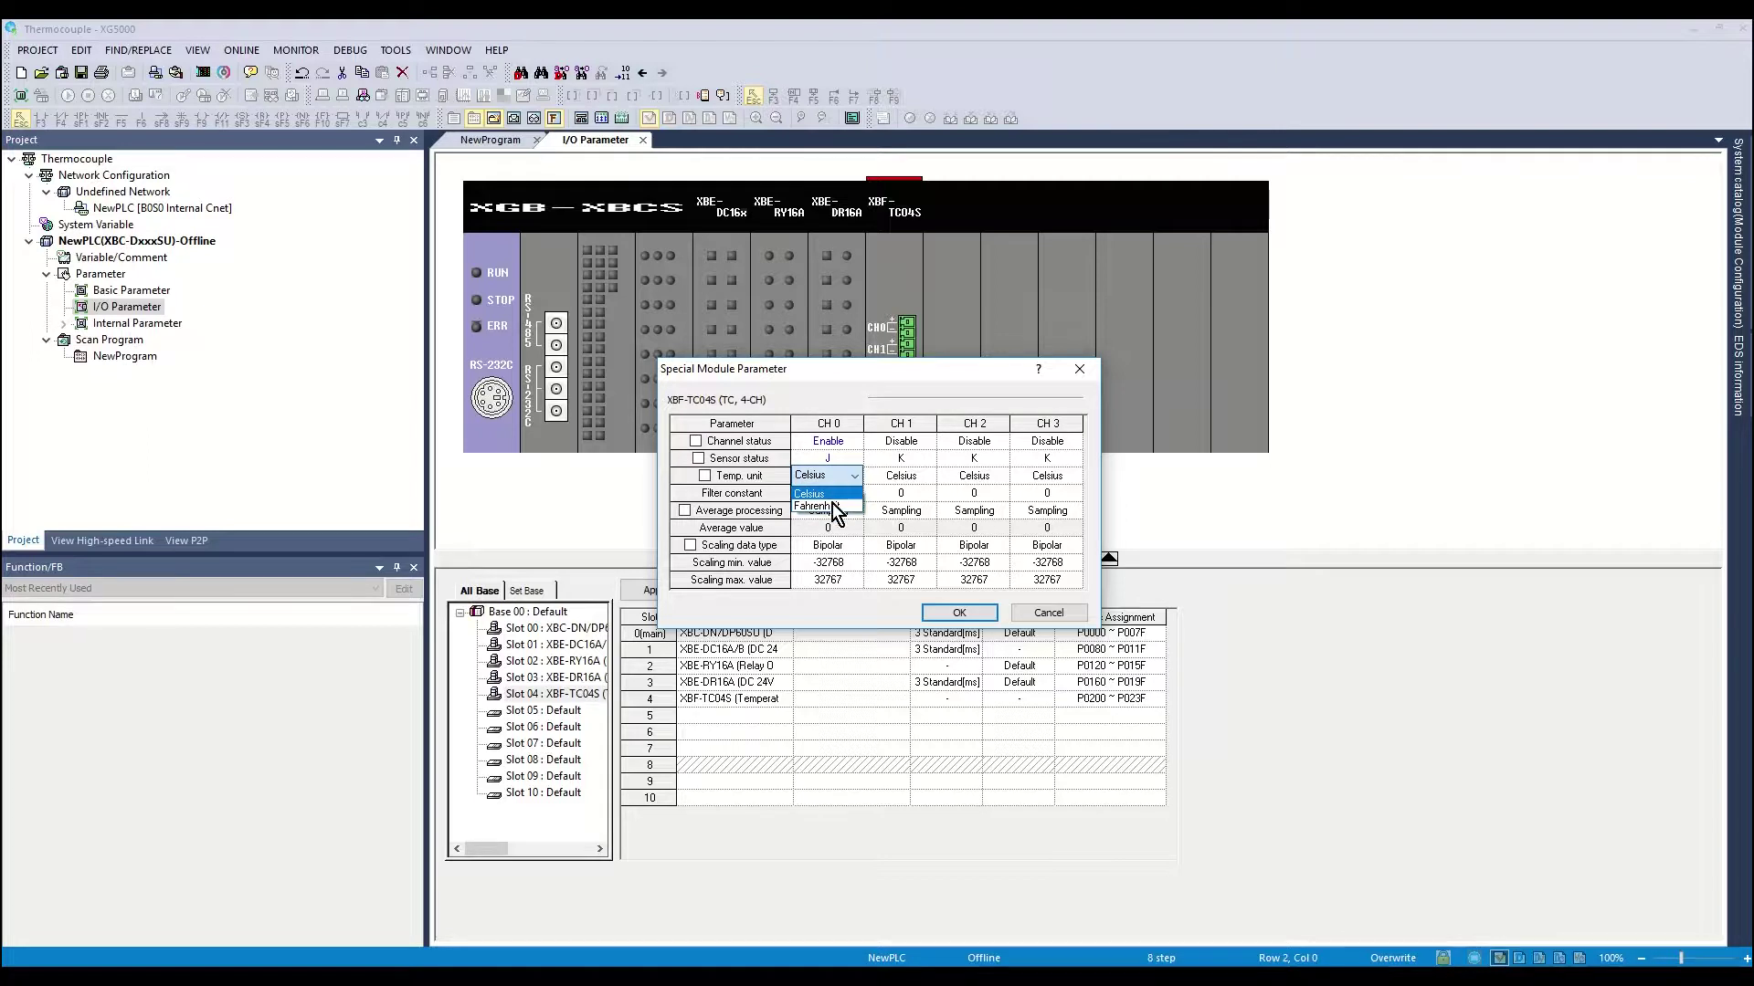
left_click(823, 506)
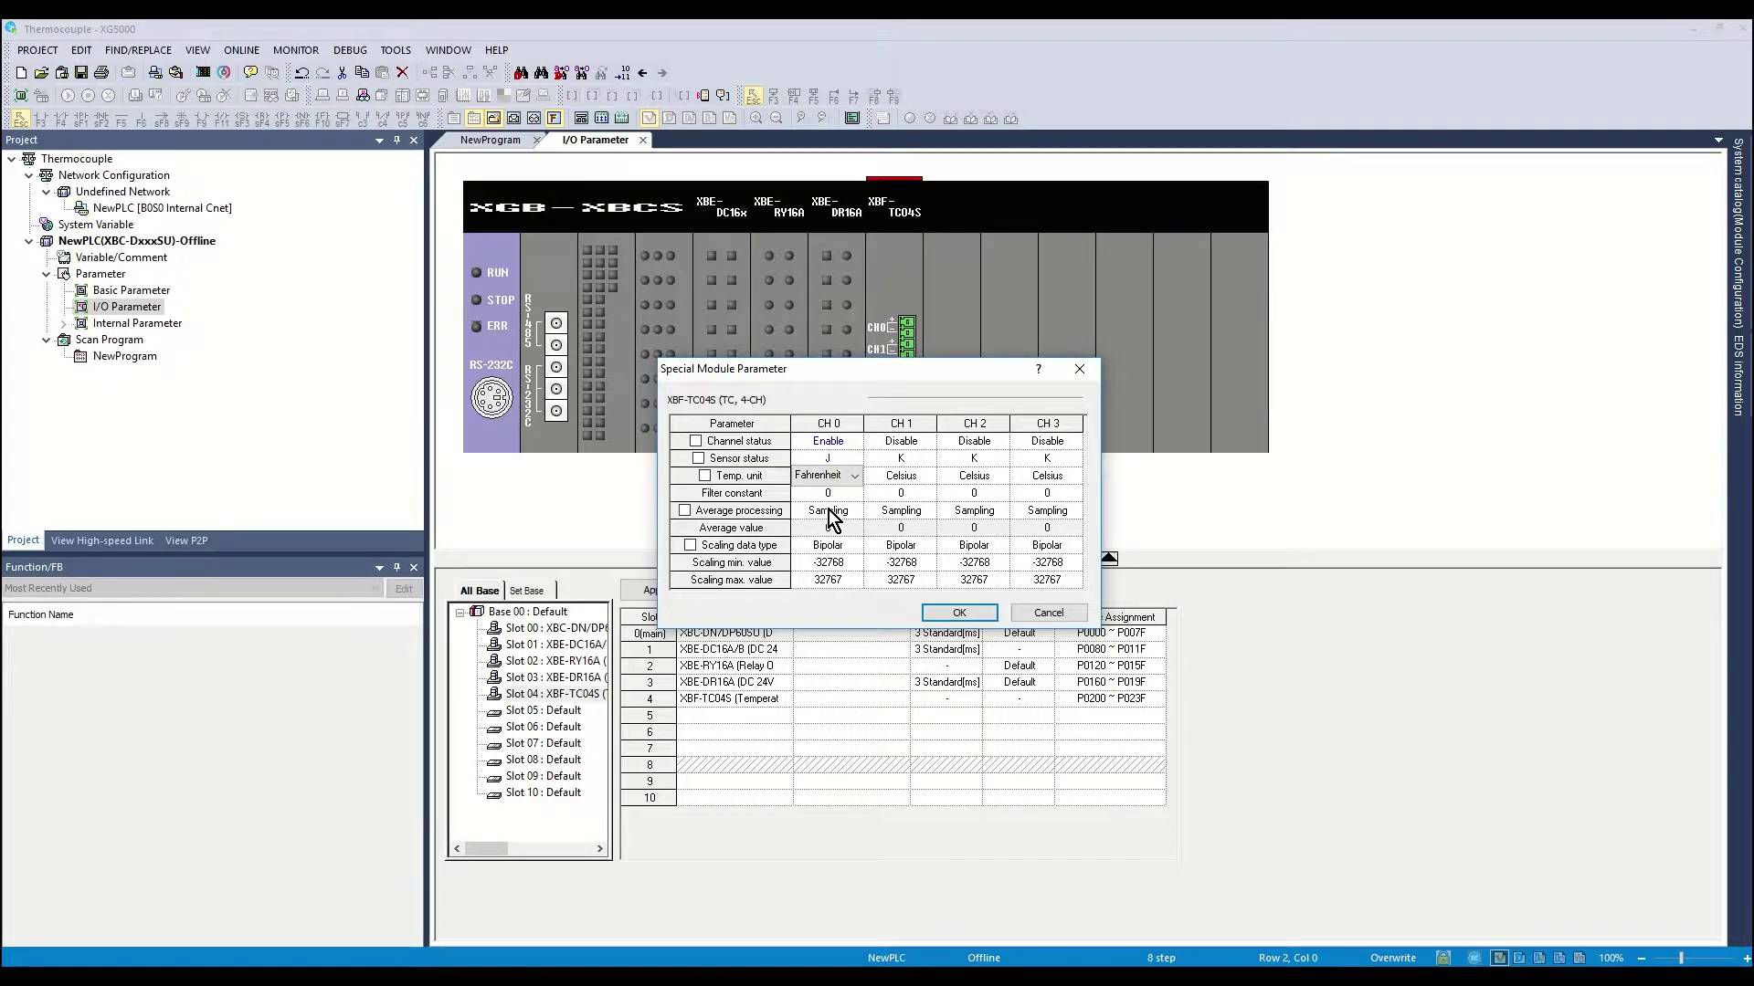
left_click(959, 612)
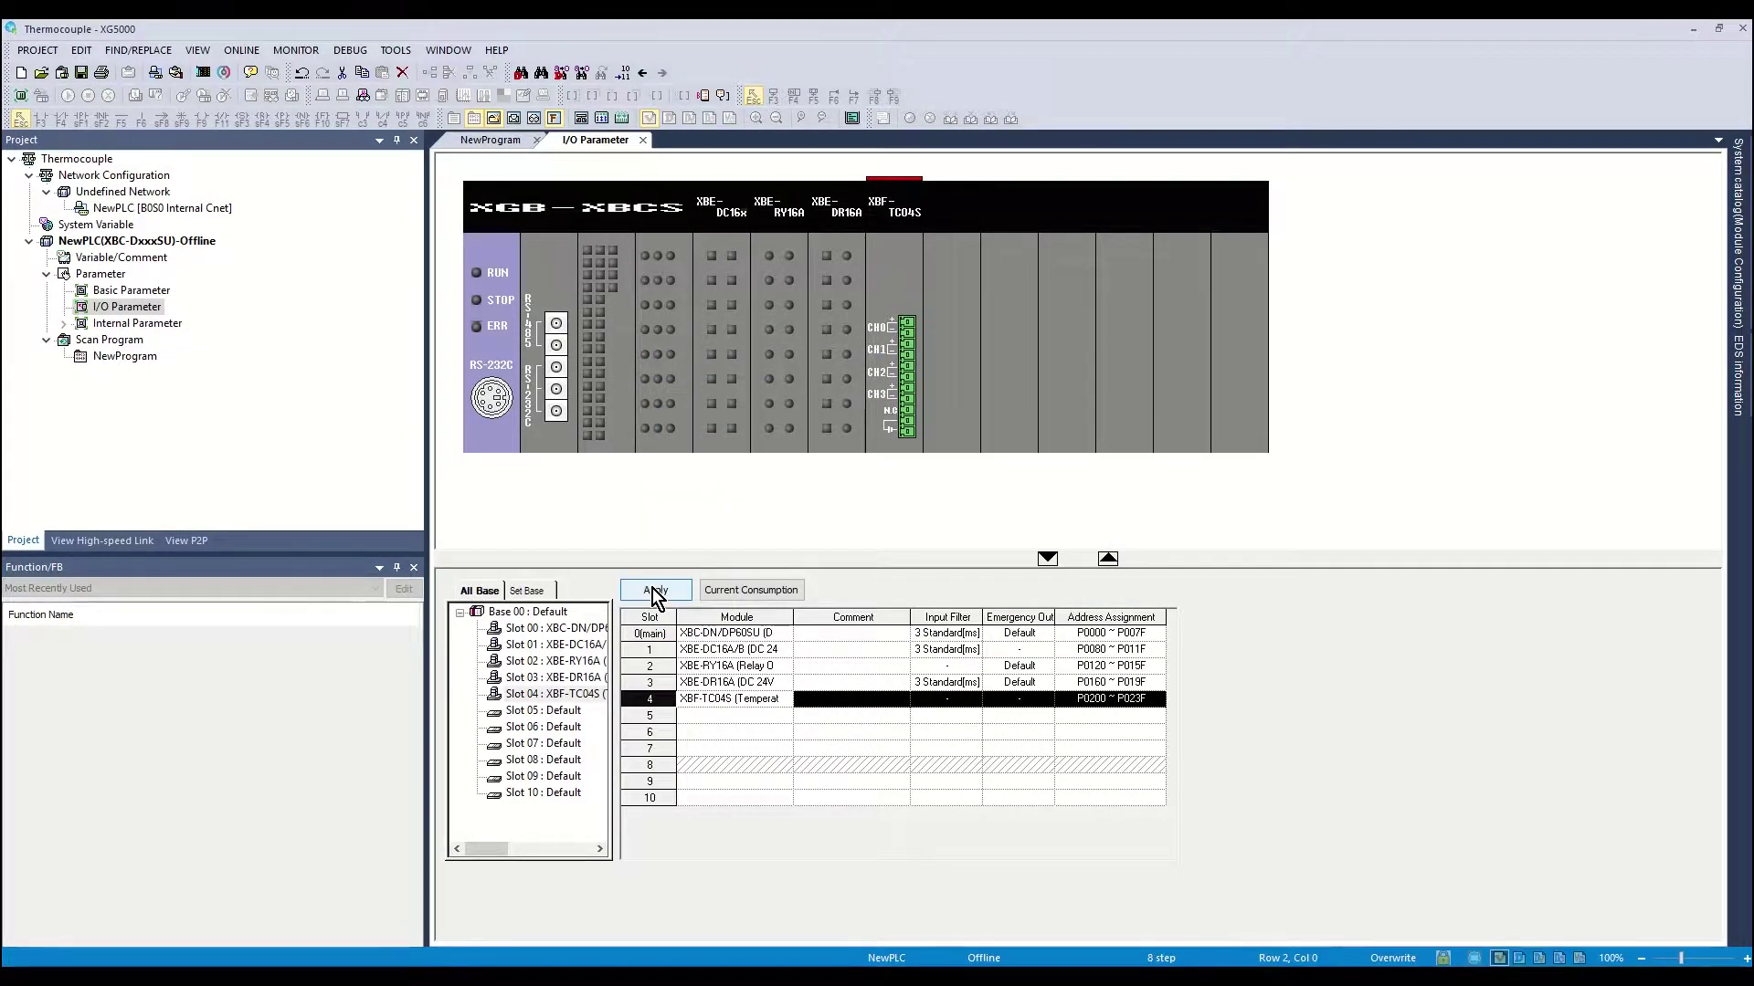
Step: Apply the I/O parameters, accept automatic variable comment registration, and open Variable/Comment
left_click(656, 591)
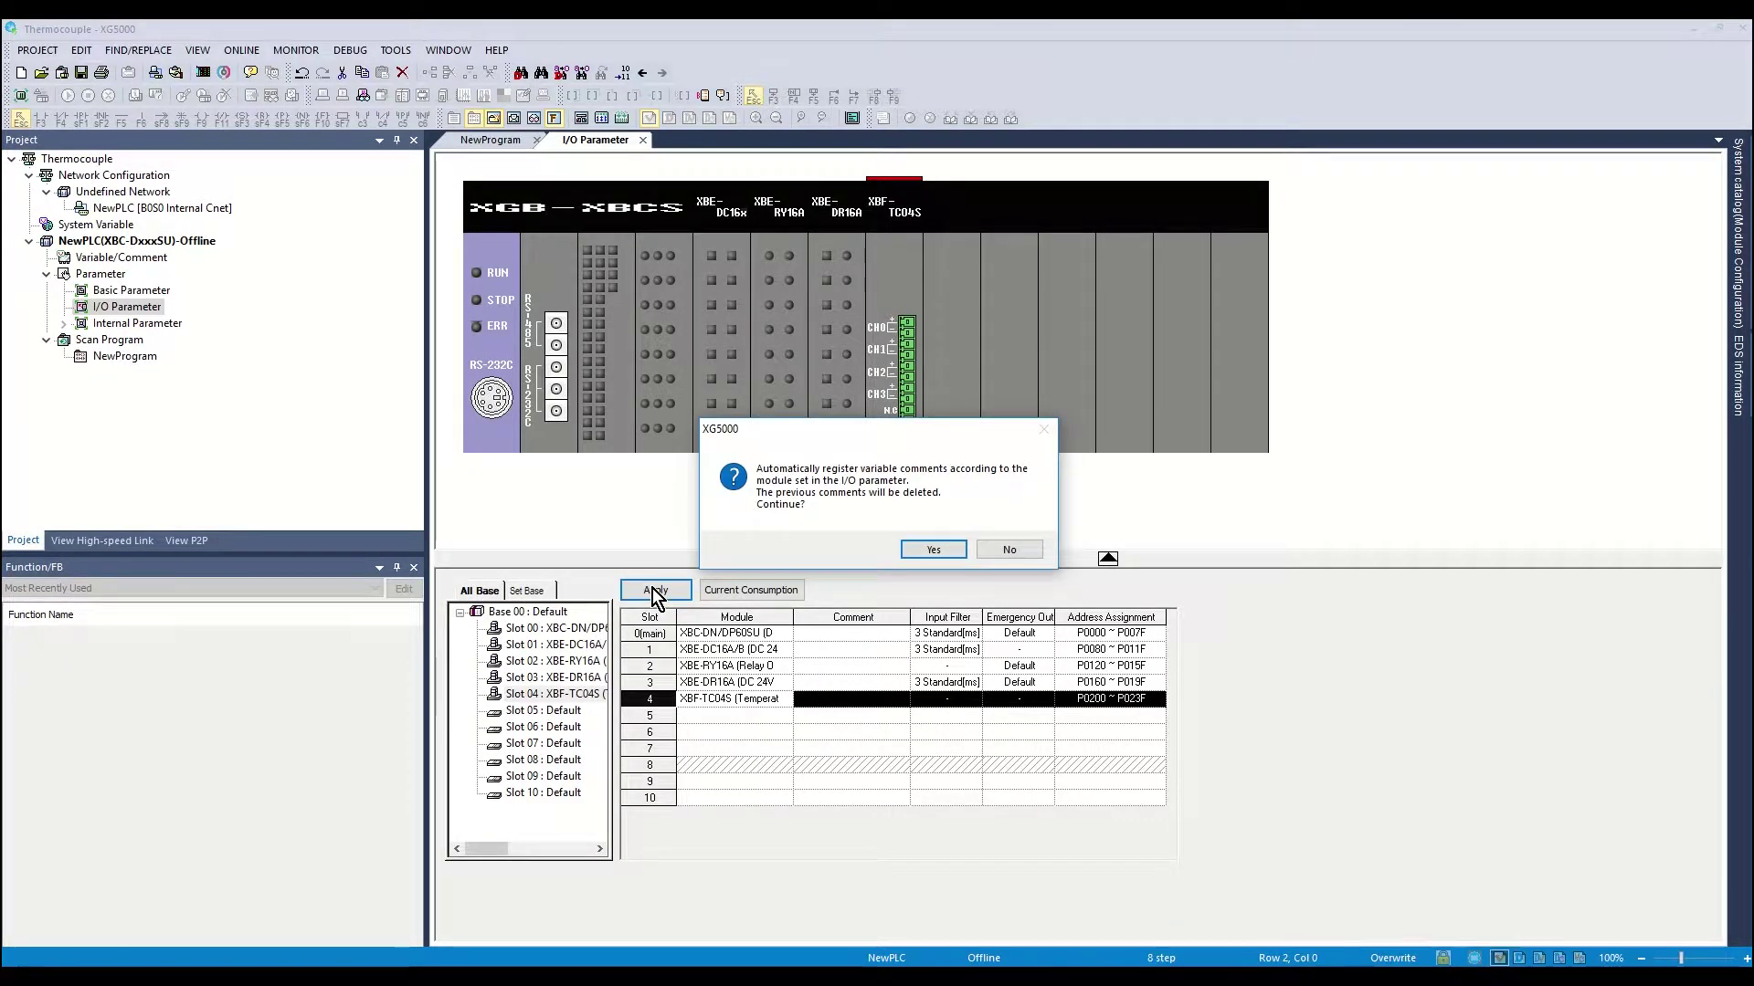
left_click(939, 549)
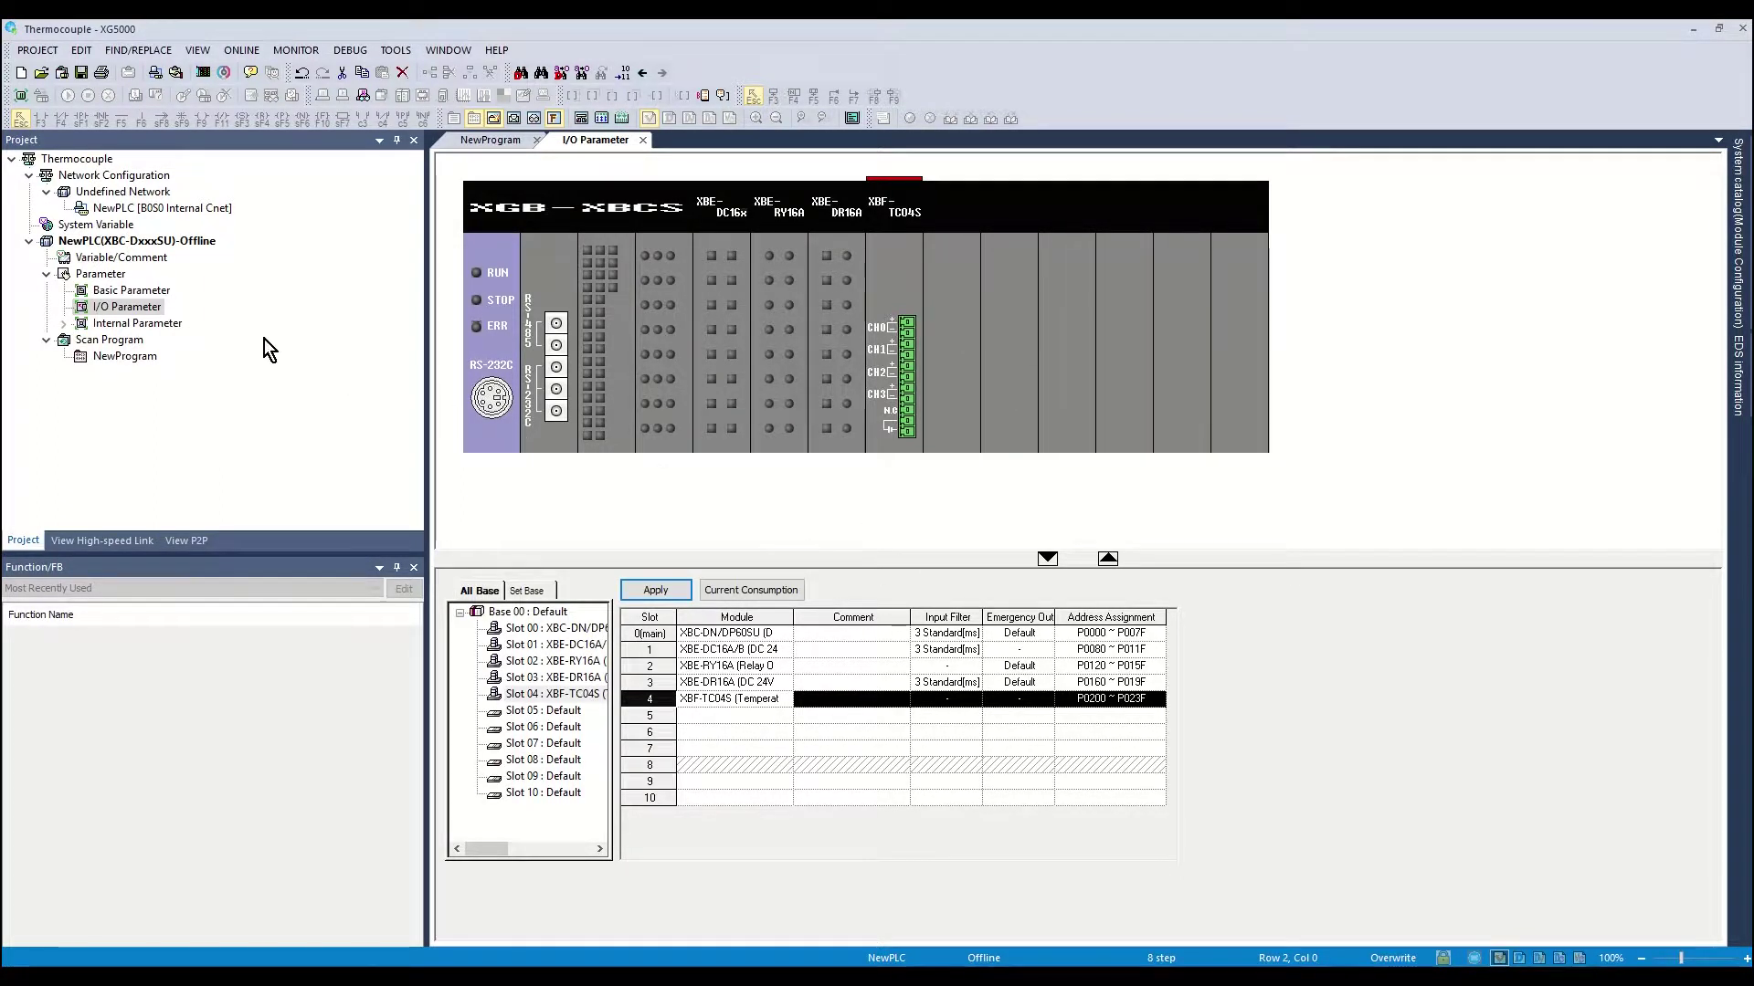
double_click(142, 263)
Step: Browse the slot 4 module's U-device variables, then open the NewProgram ladder
left_click(604, 200)
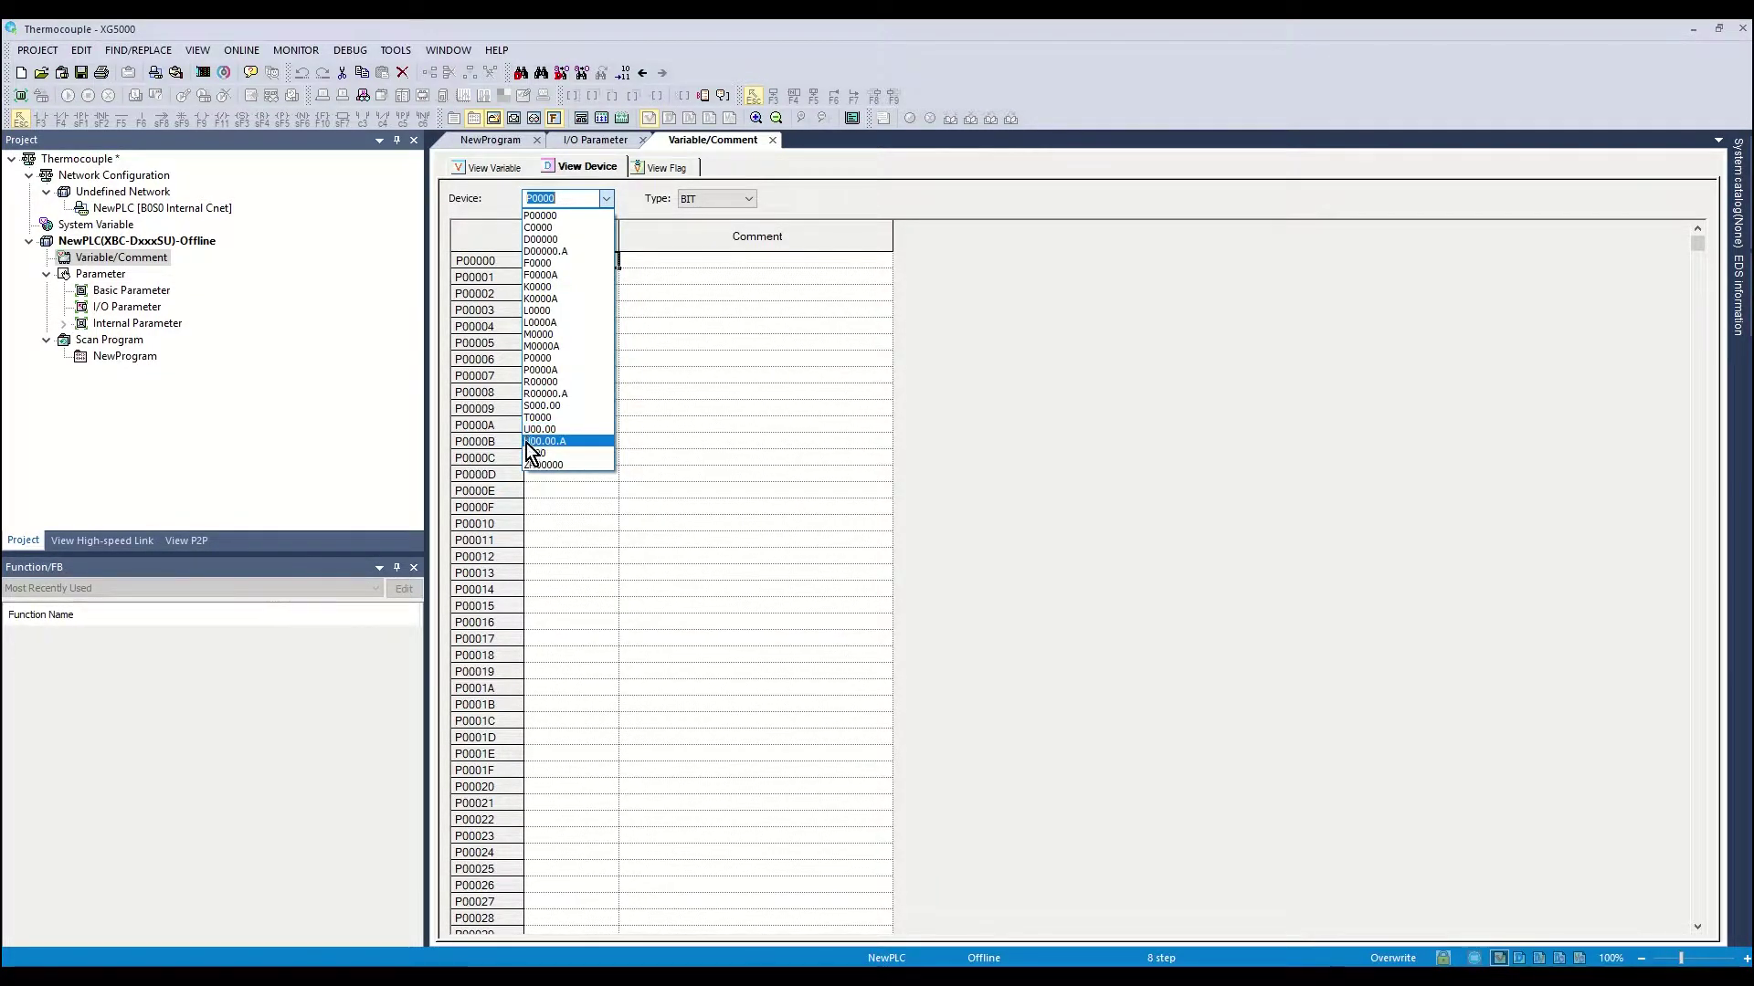
left_click(535, 430)
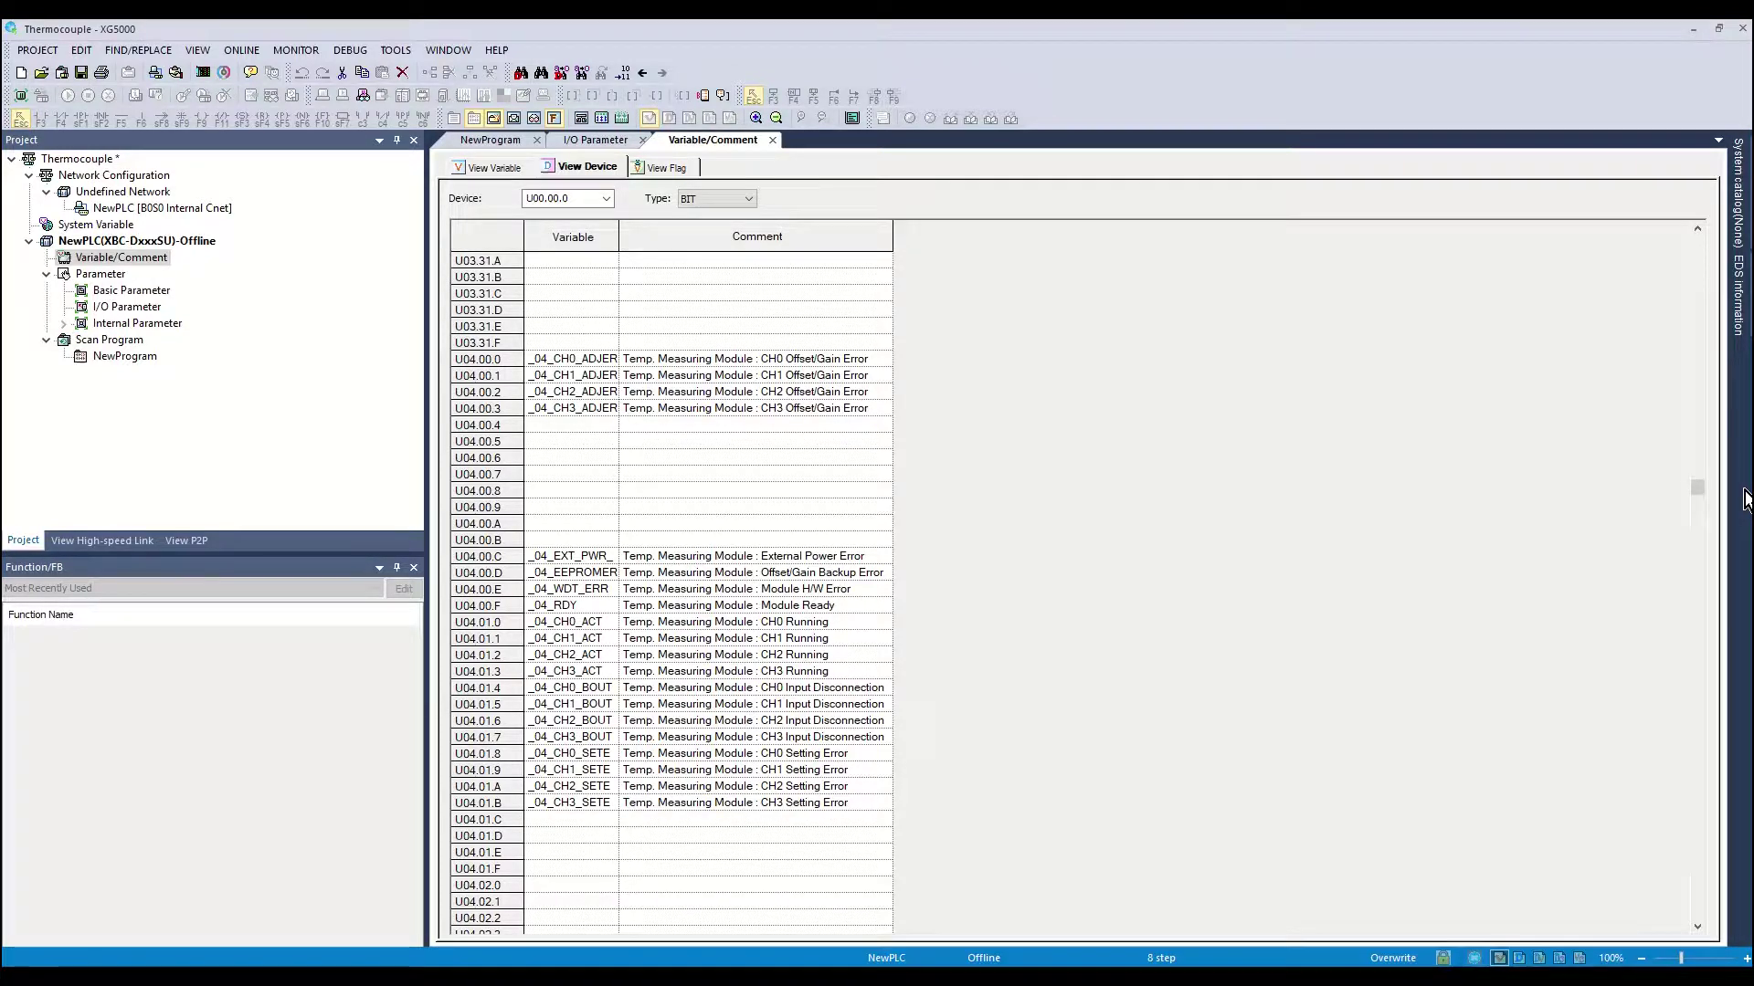
double_click(143, 358)
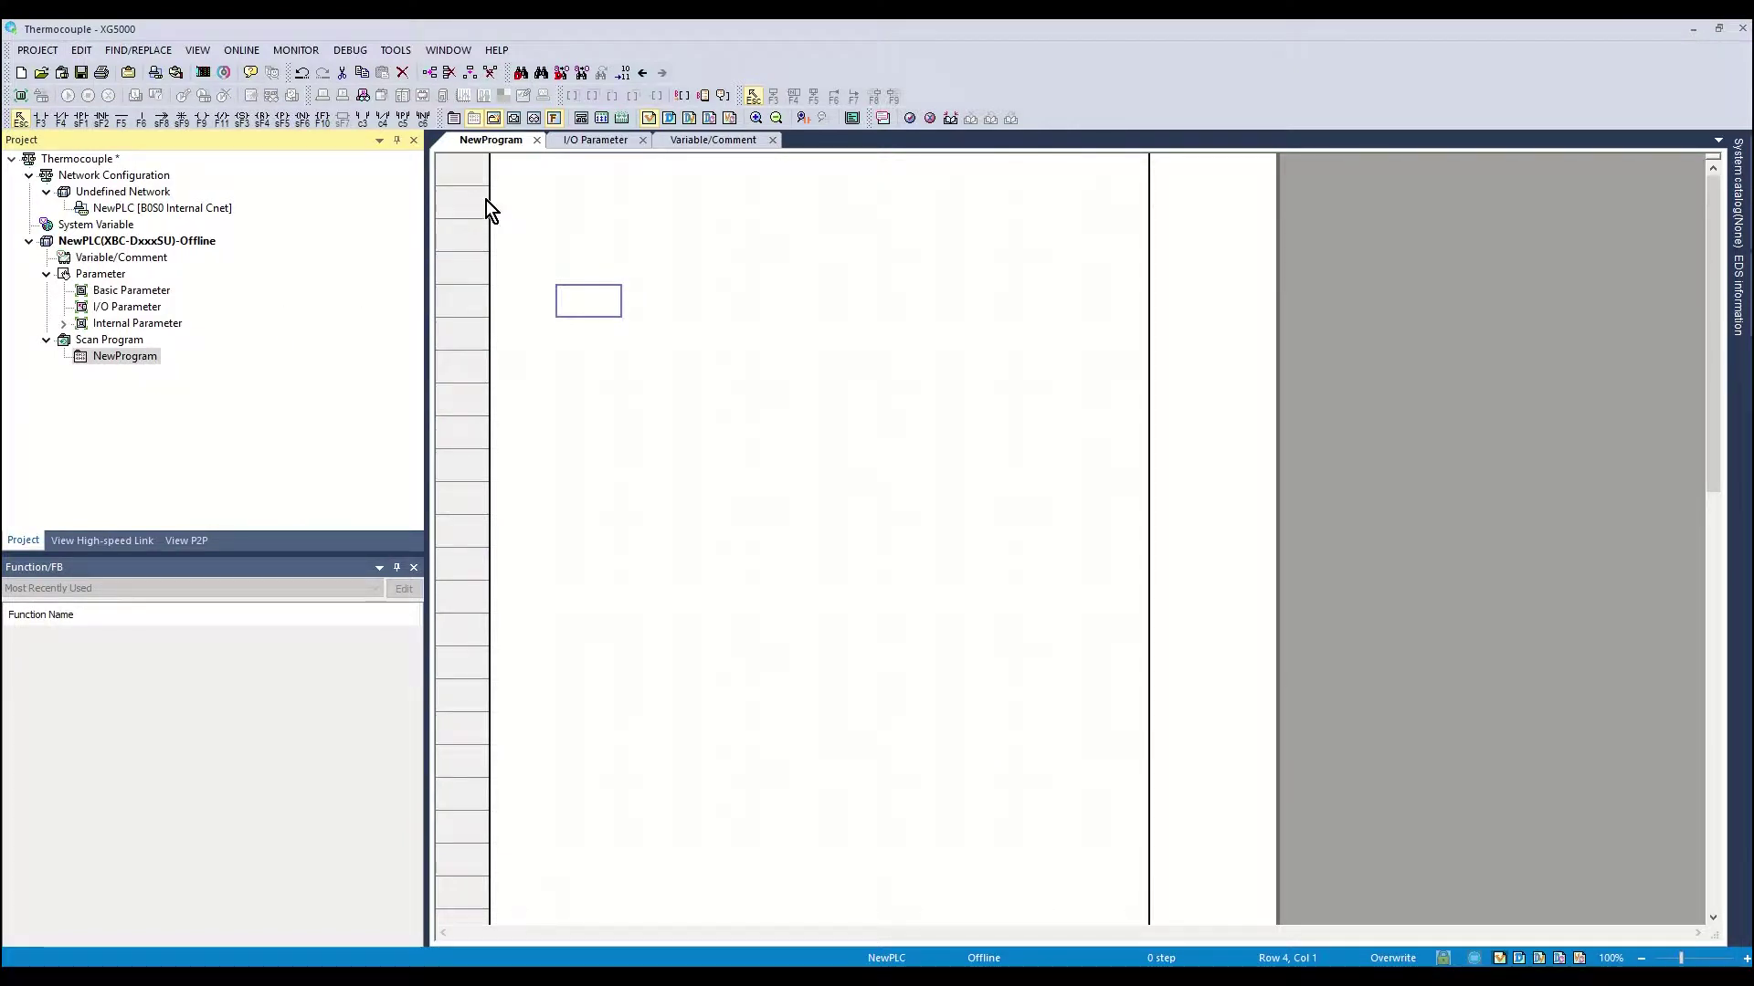
Step: Place a normally open _04_CH0_ACT contact in the first rung's first cell
left_click(516, 182)
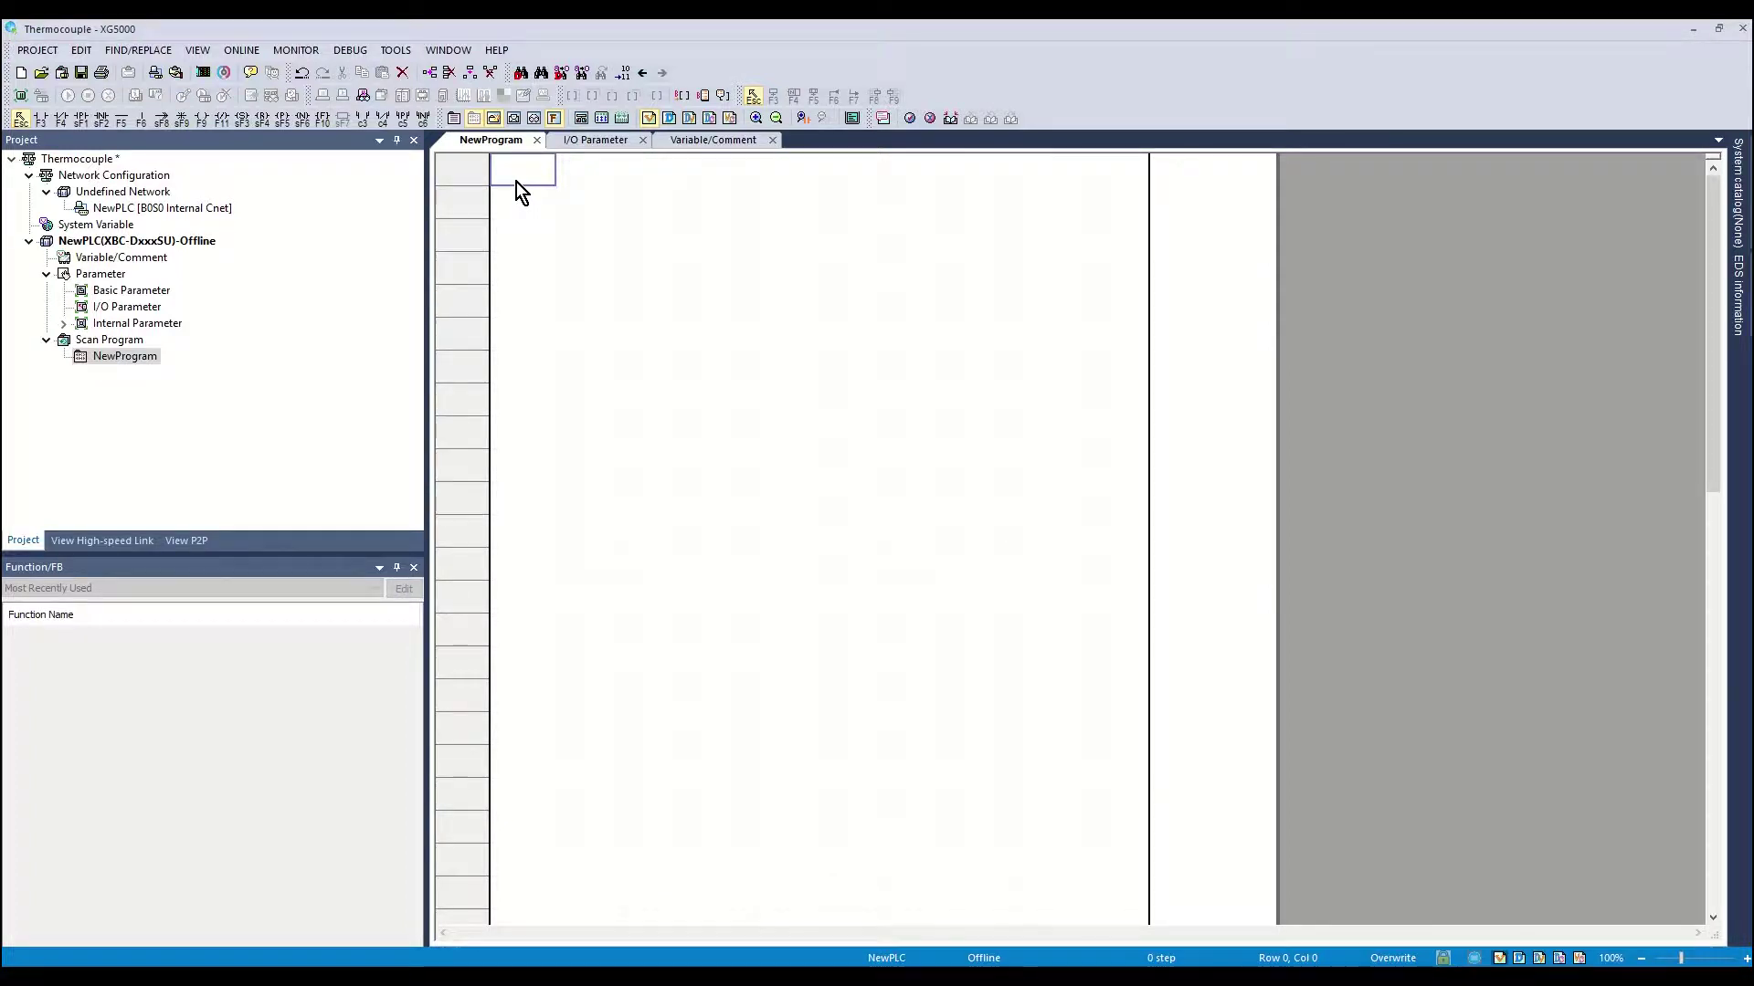
left_click(42, 118)
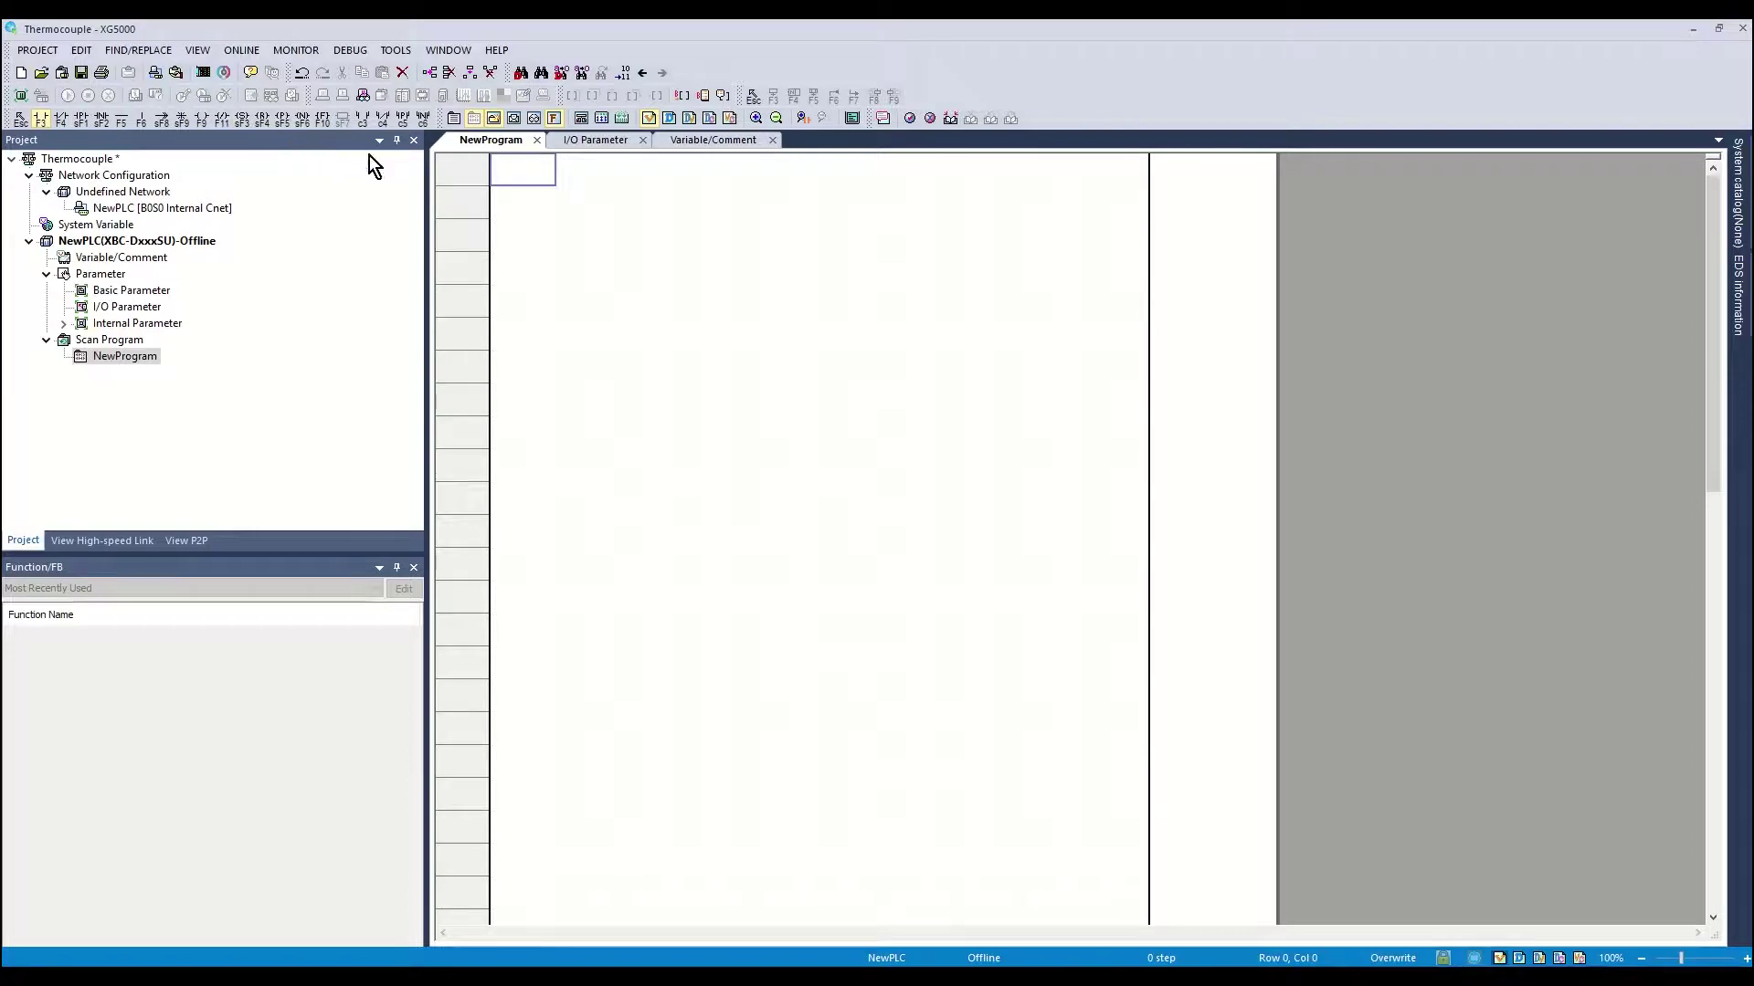
left_click(497, 179)
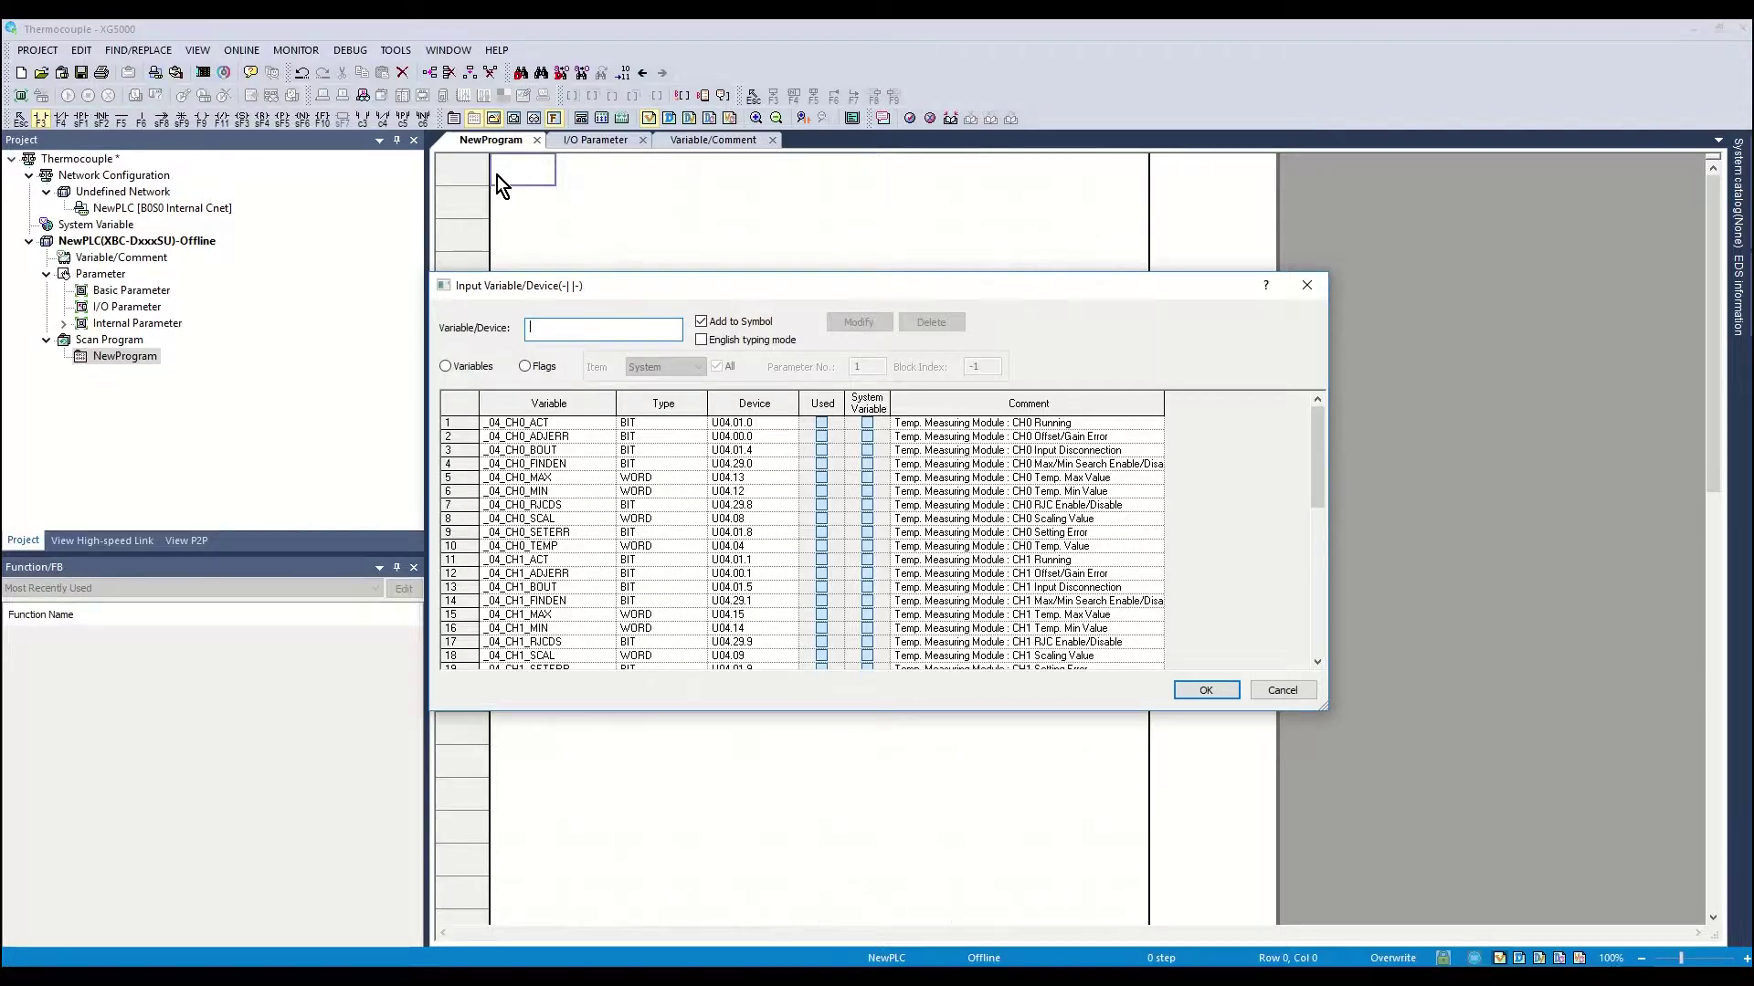
double_click(1010, 427)
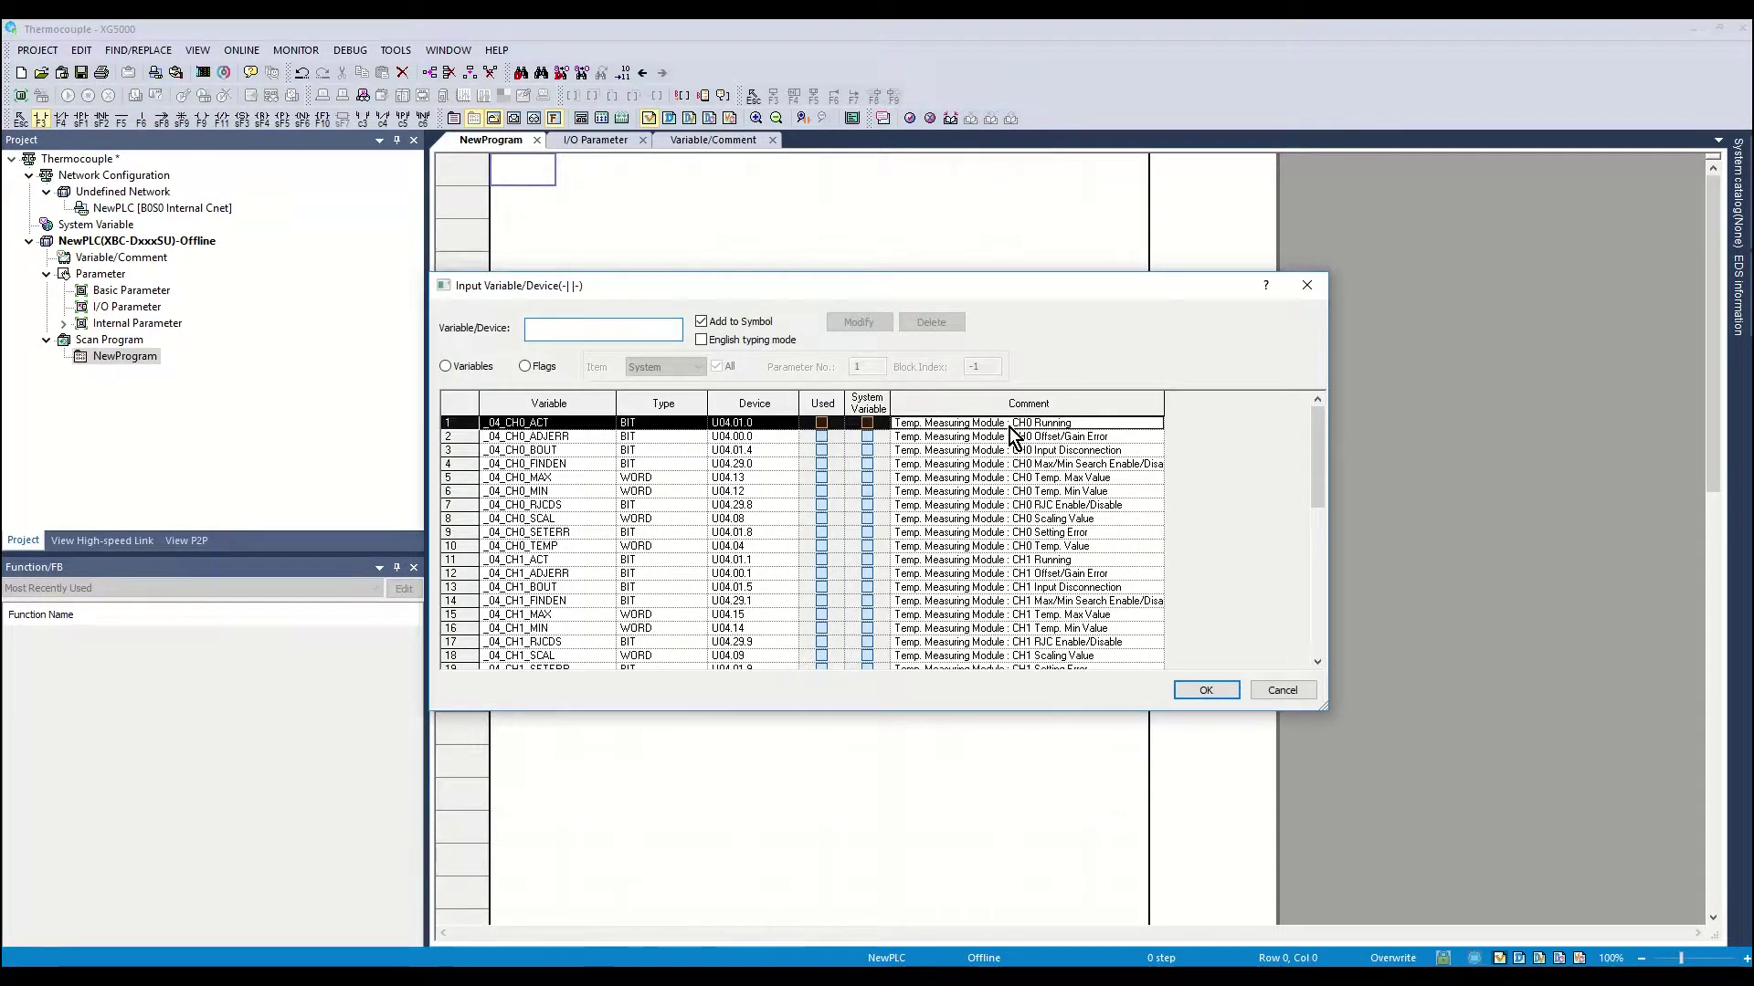
Step: Add a normally closed _04_CH0_BOUT contact right after the _04_CH0_ACT contact
left_click(64, 125)
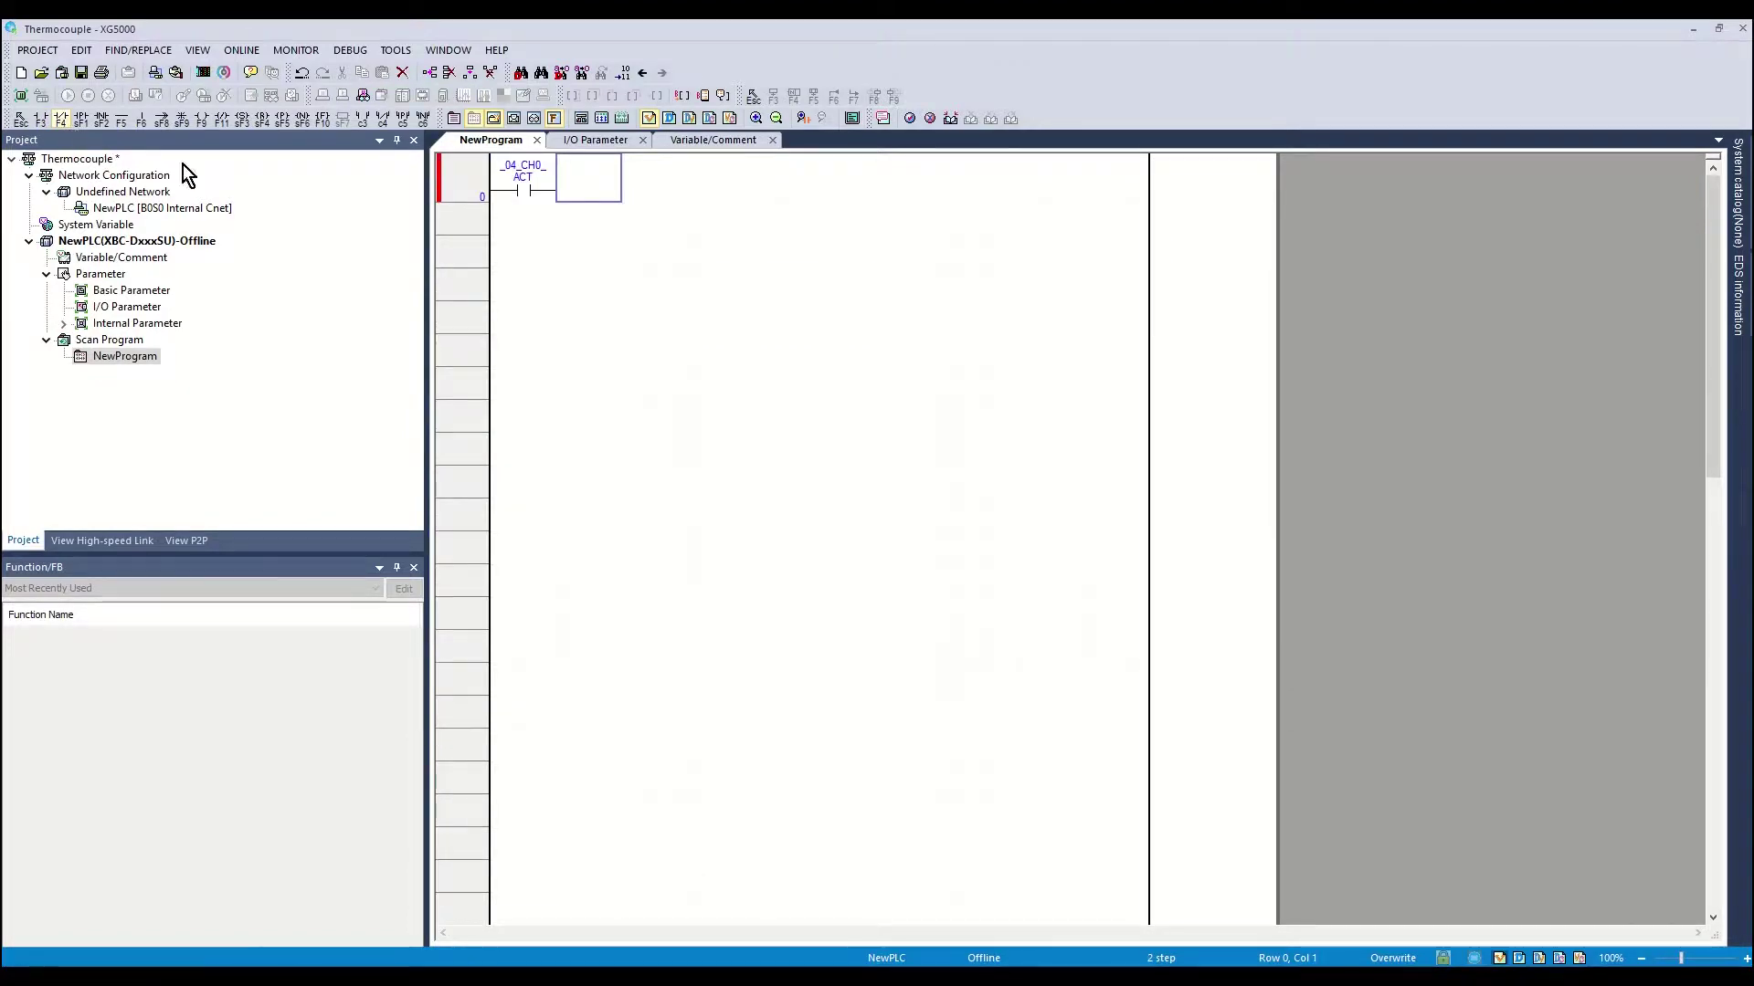
left_click(577, 192)
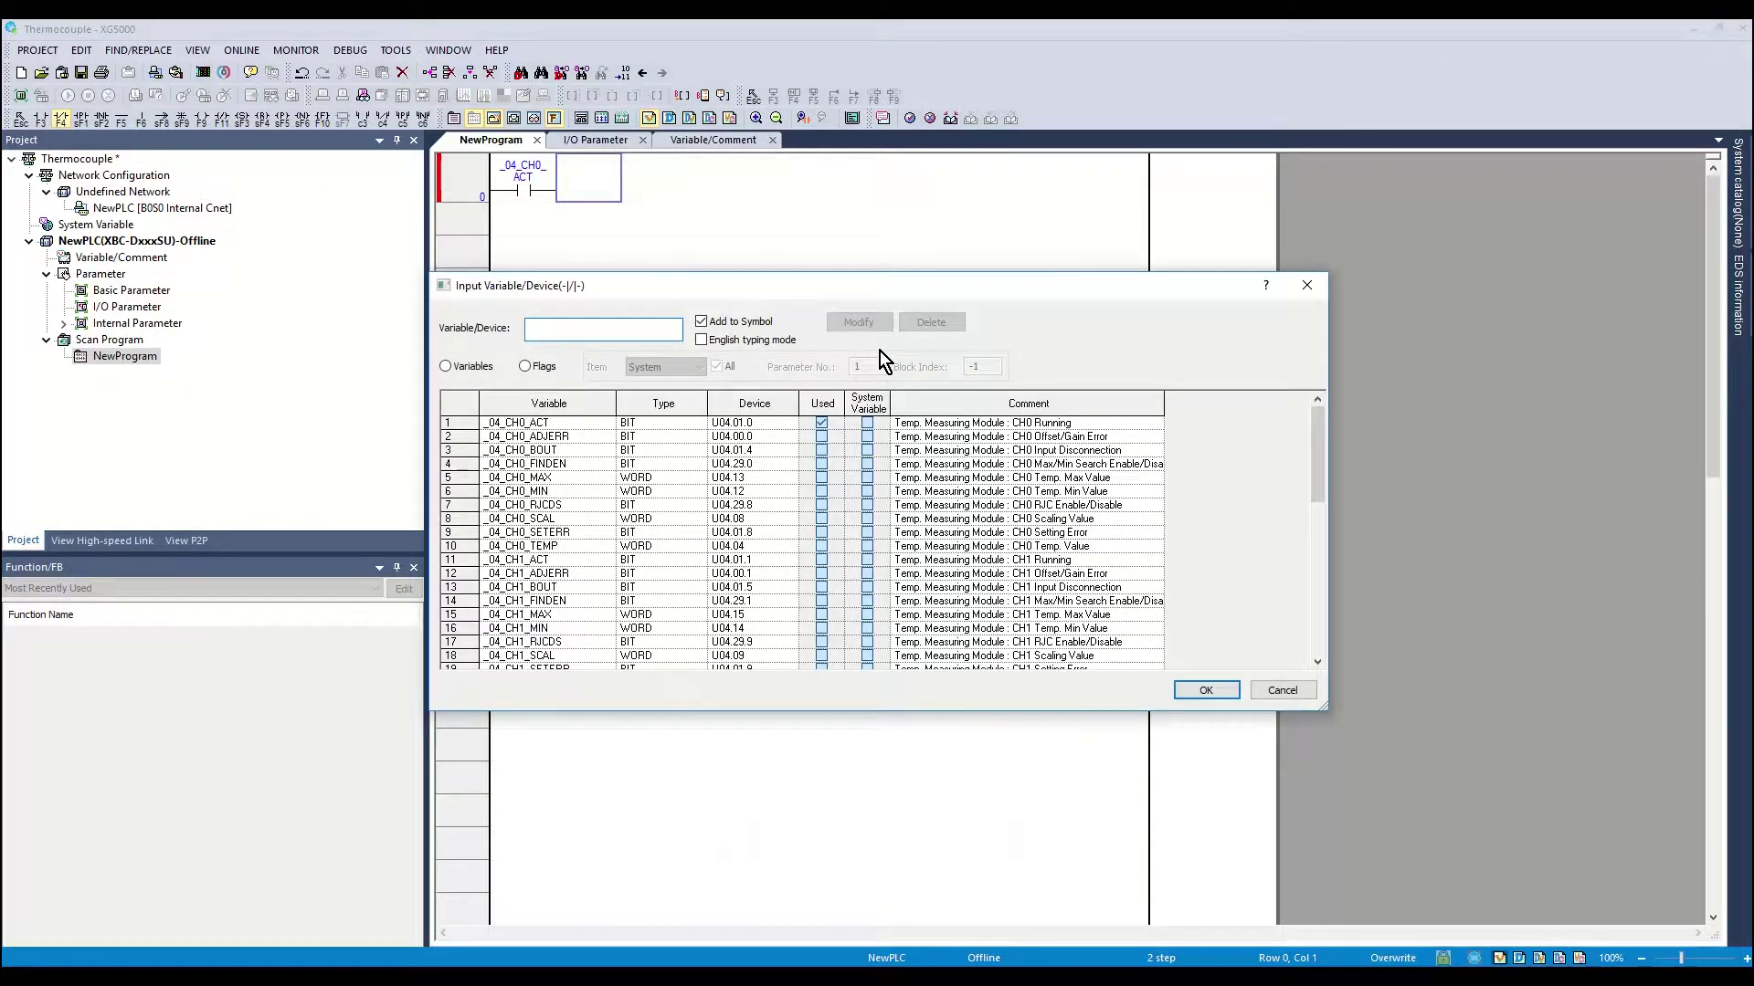
double_click(1035, 449)
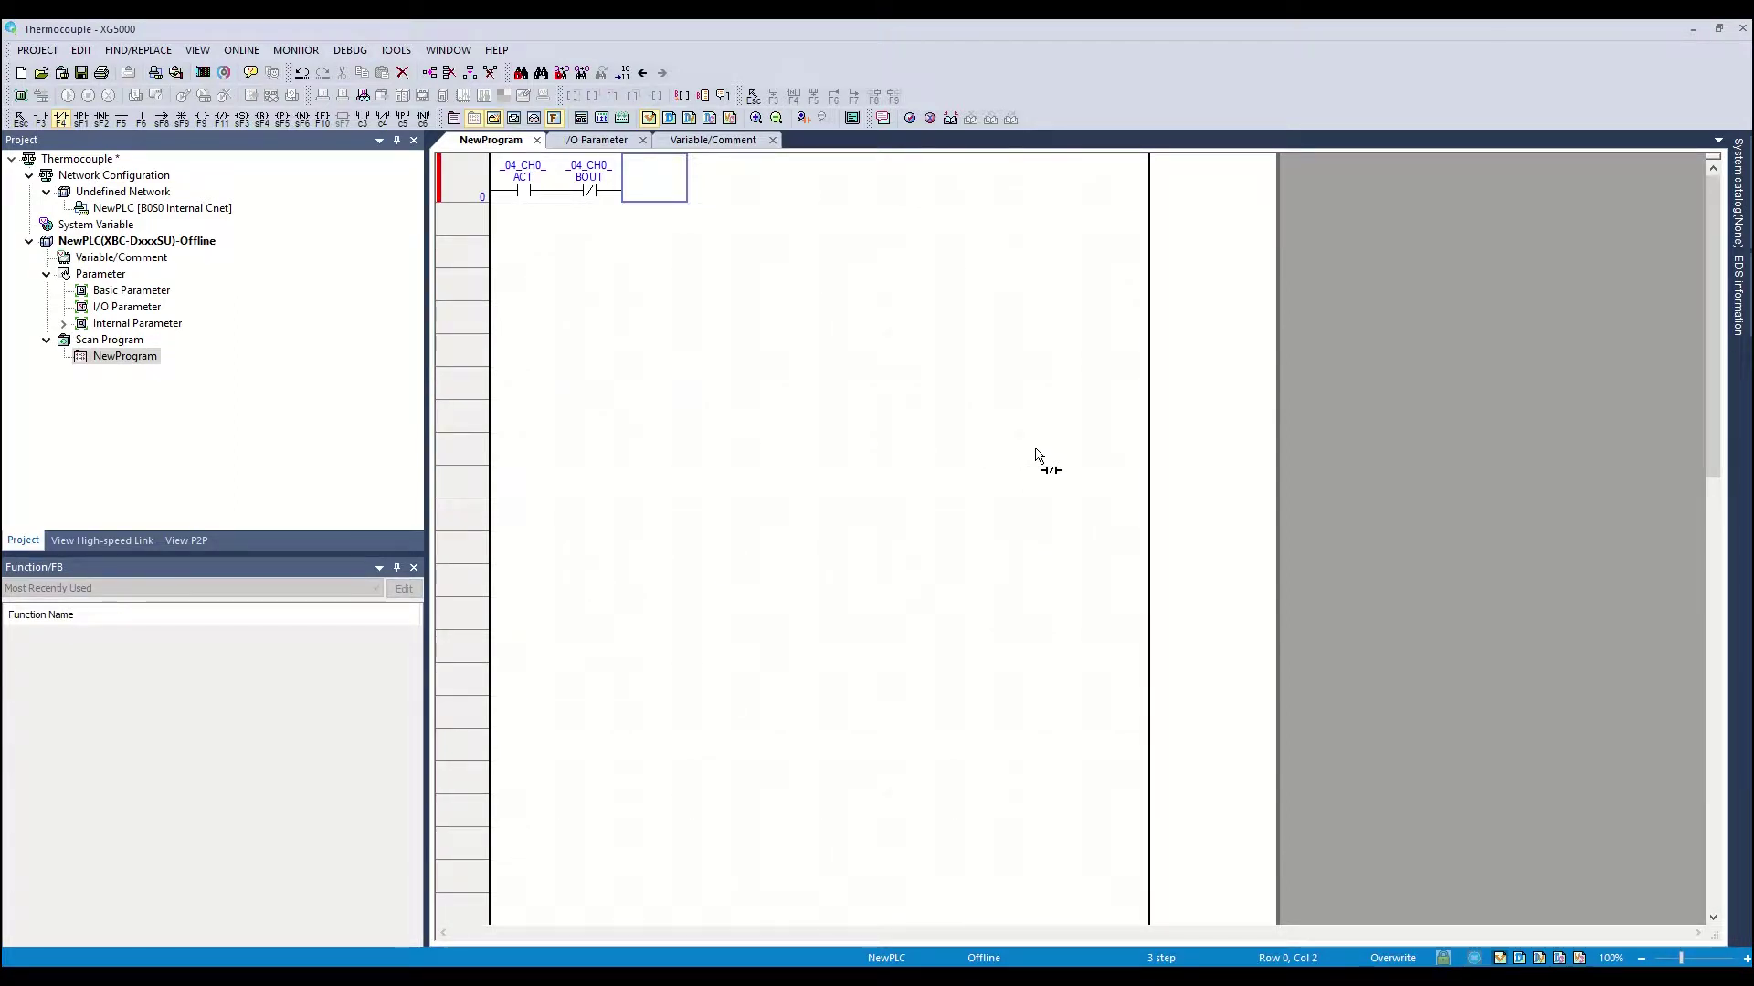
left_click(323, 120)
Step: End the first rung with MOV _04_CH0_TEMP D0
left_click(652, 193)
type("mo")
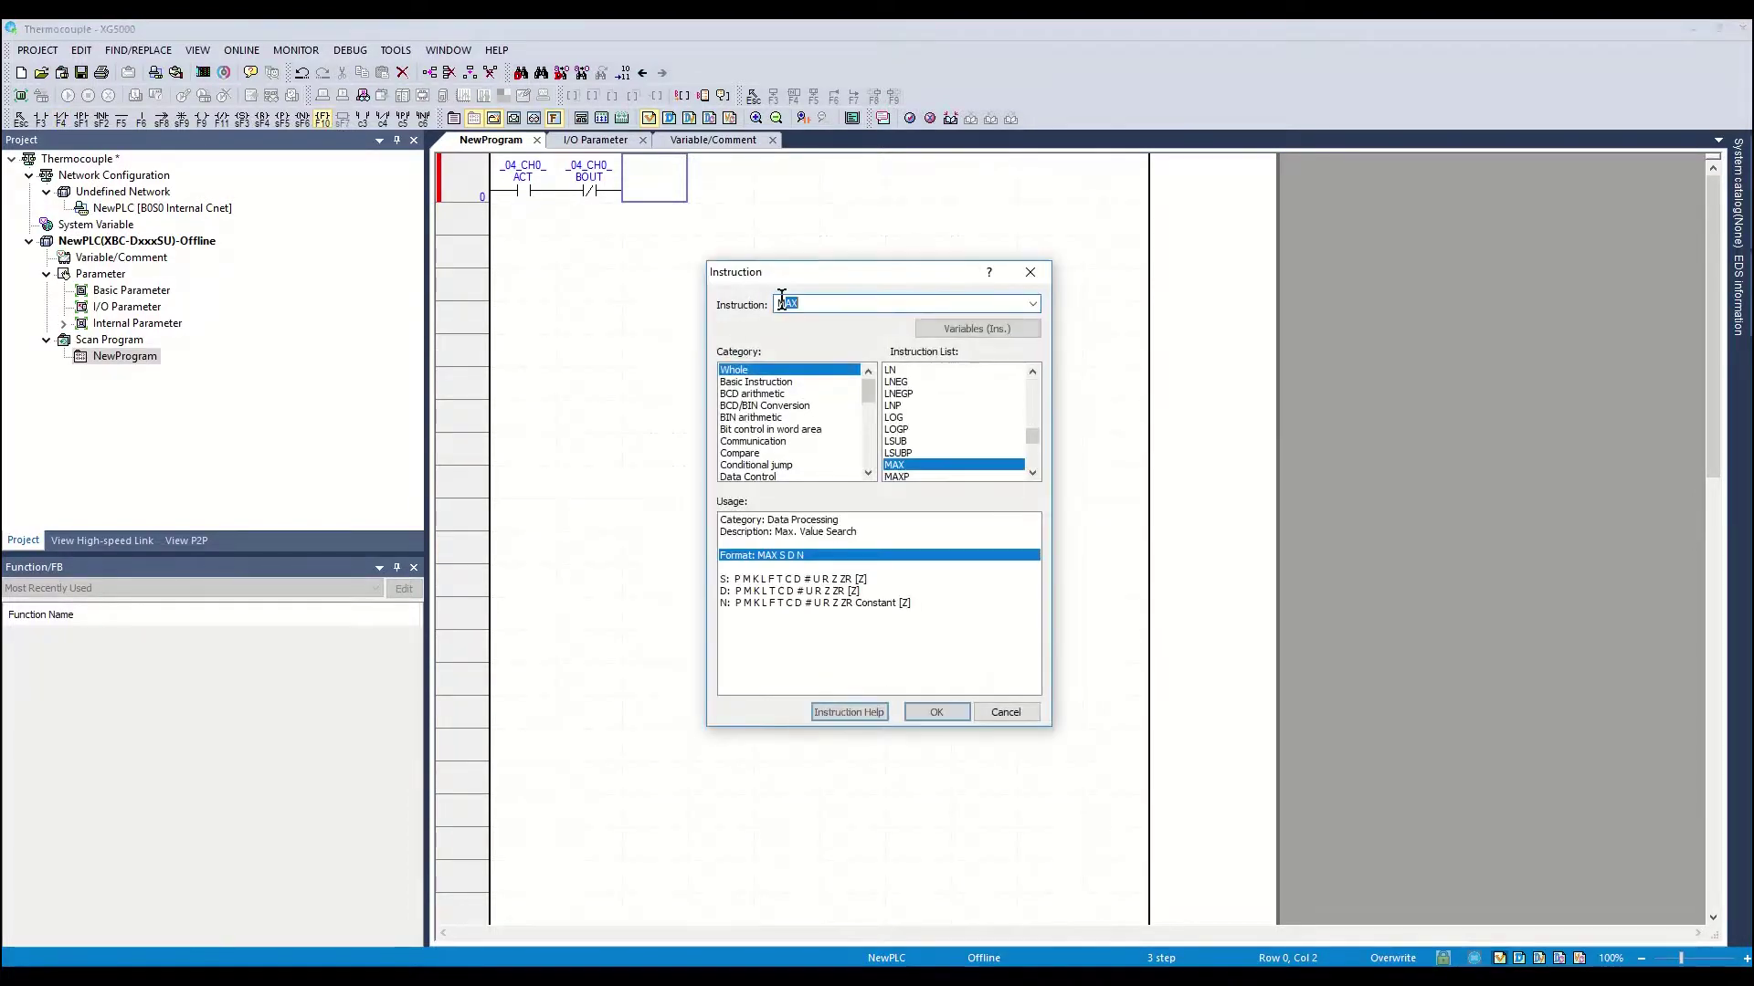
type("v")
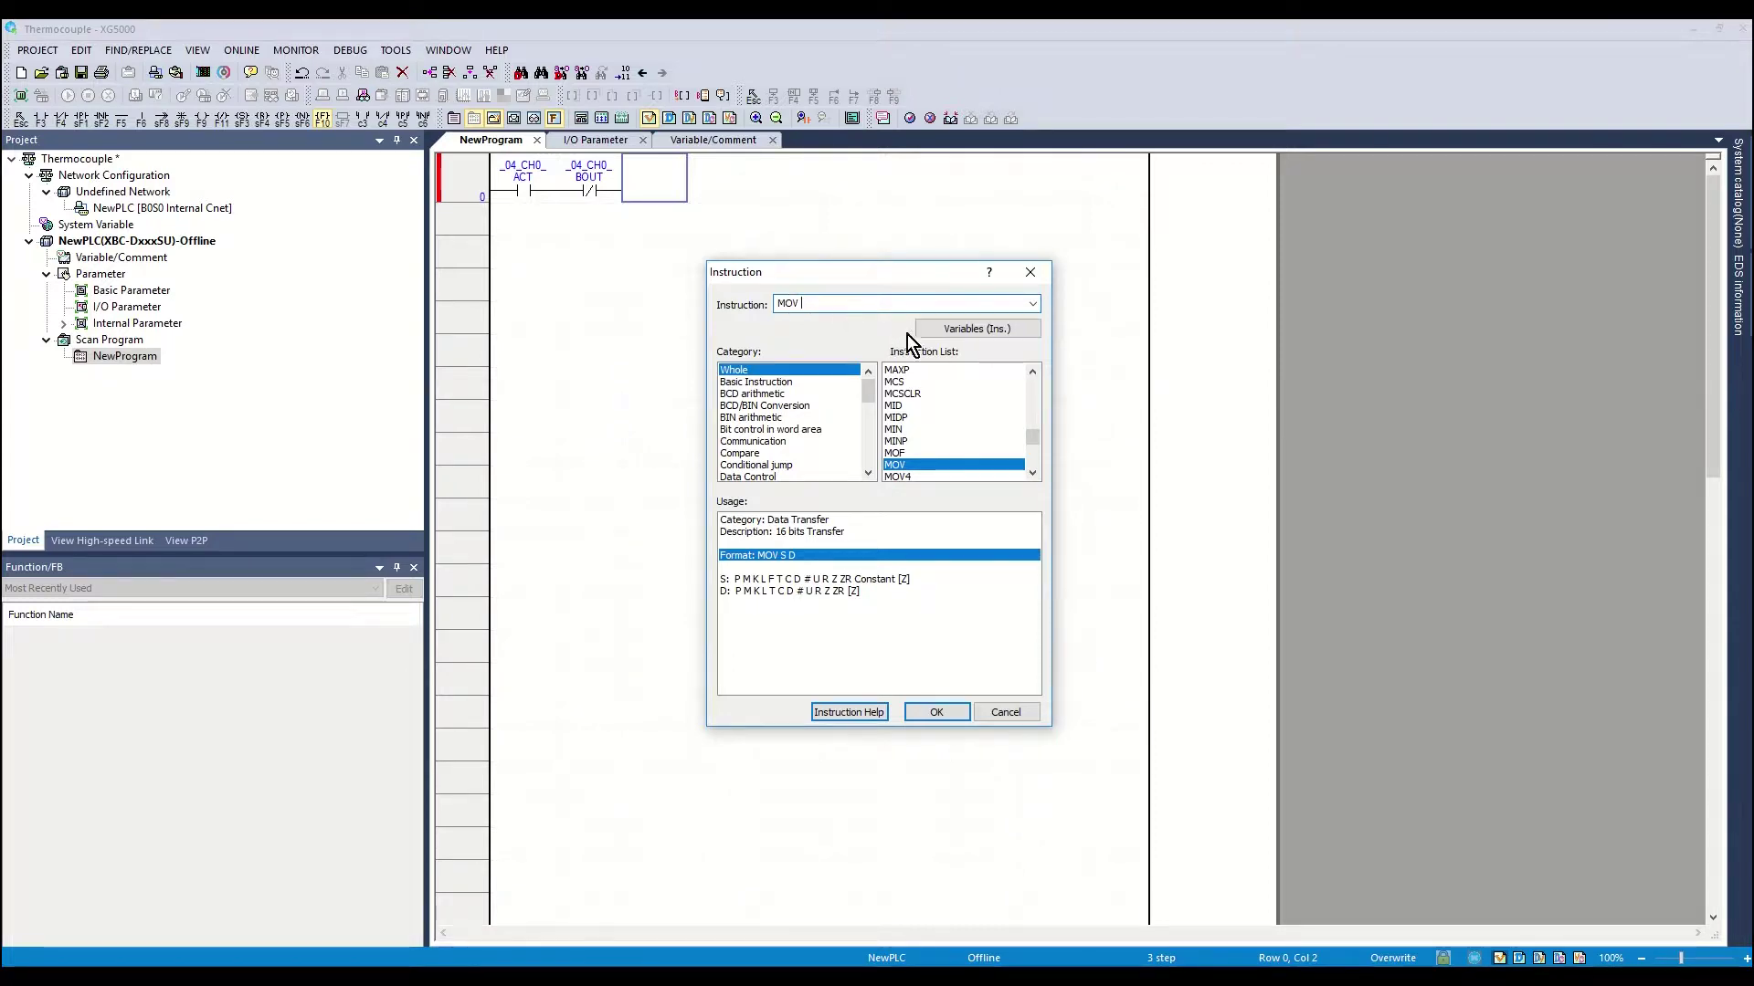
left_click(952, 334)
double_click(995, 555)
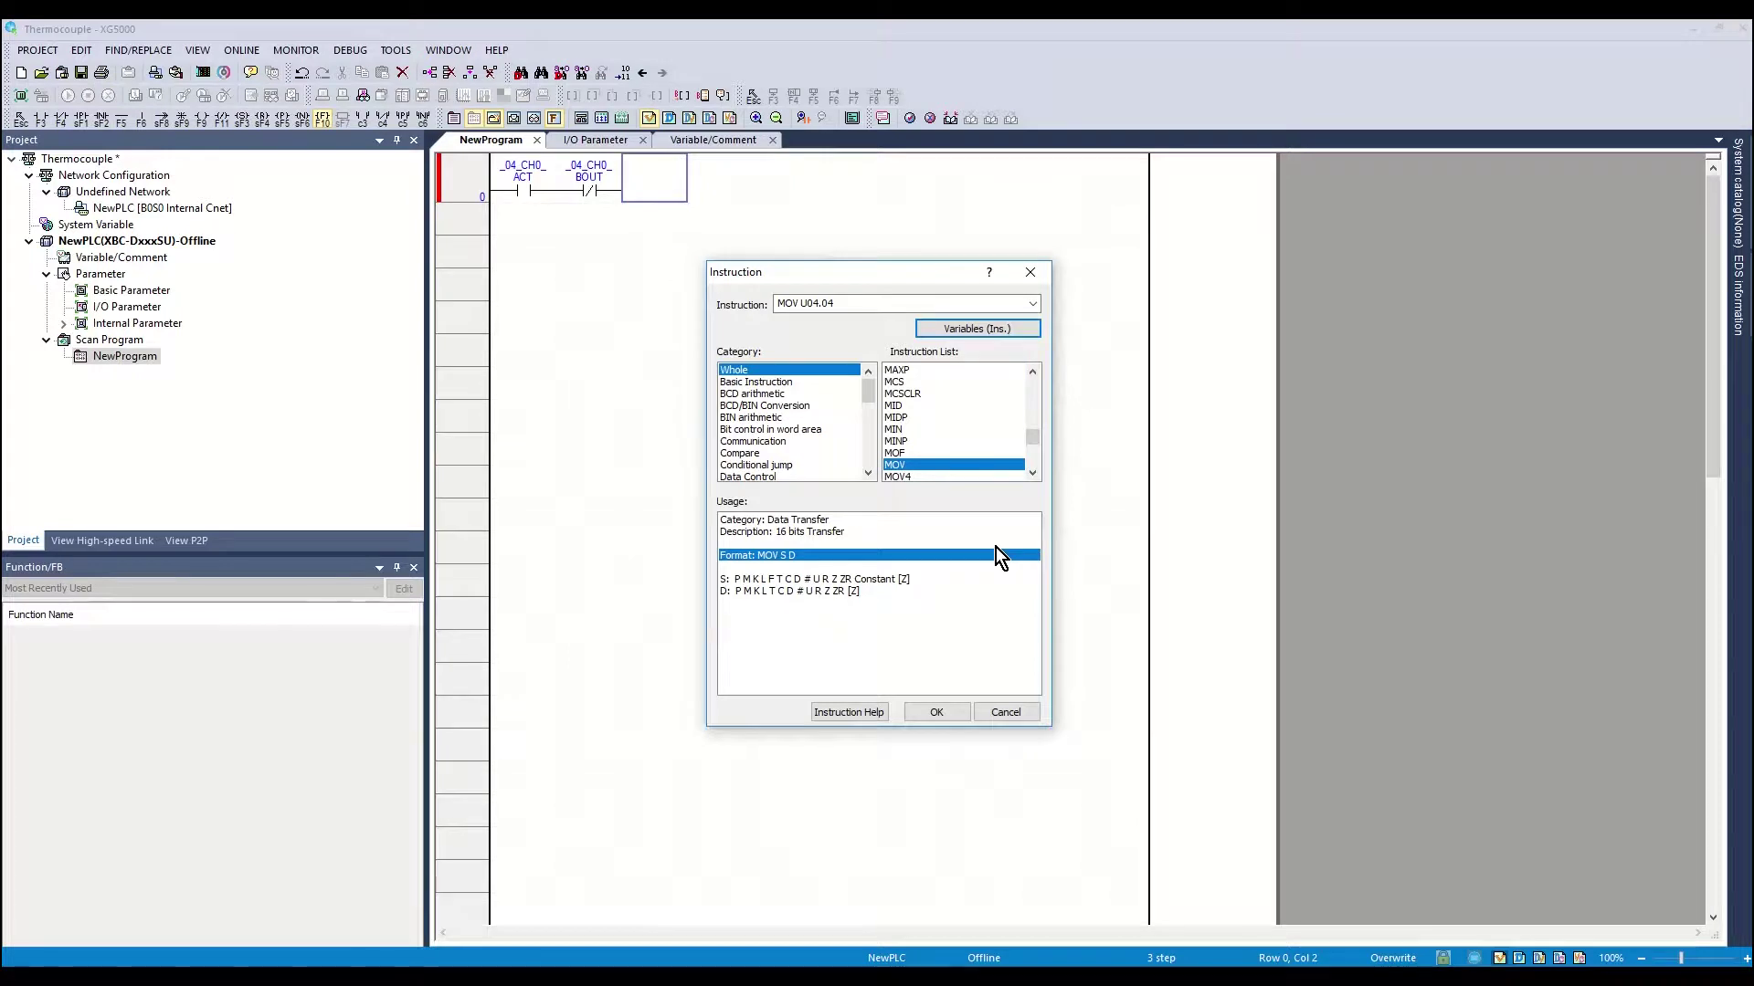
left_click(850, 303)
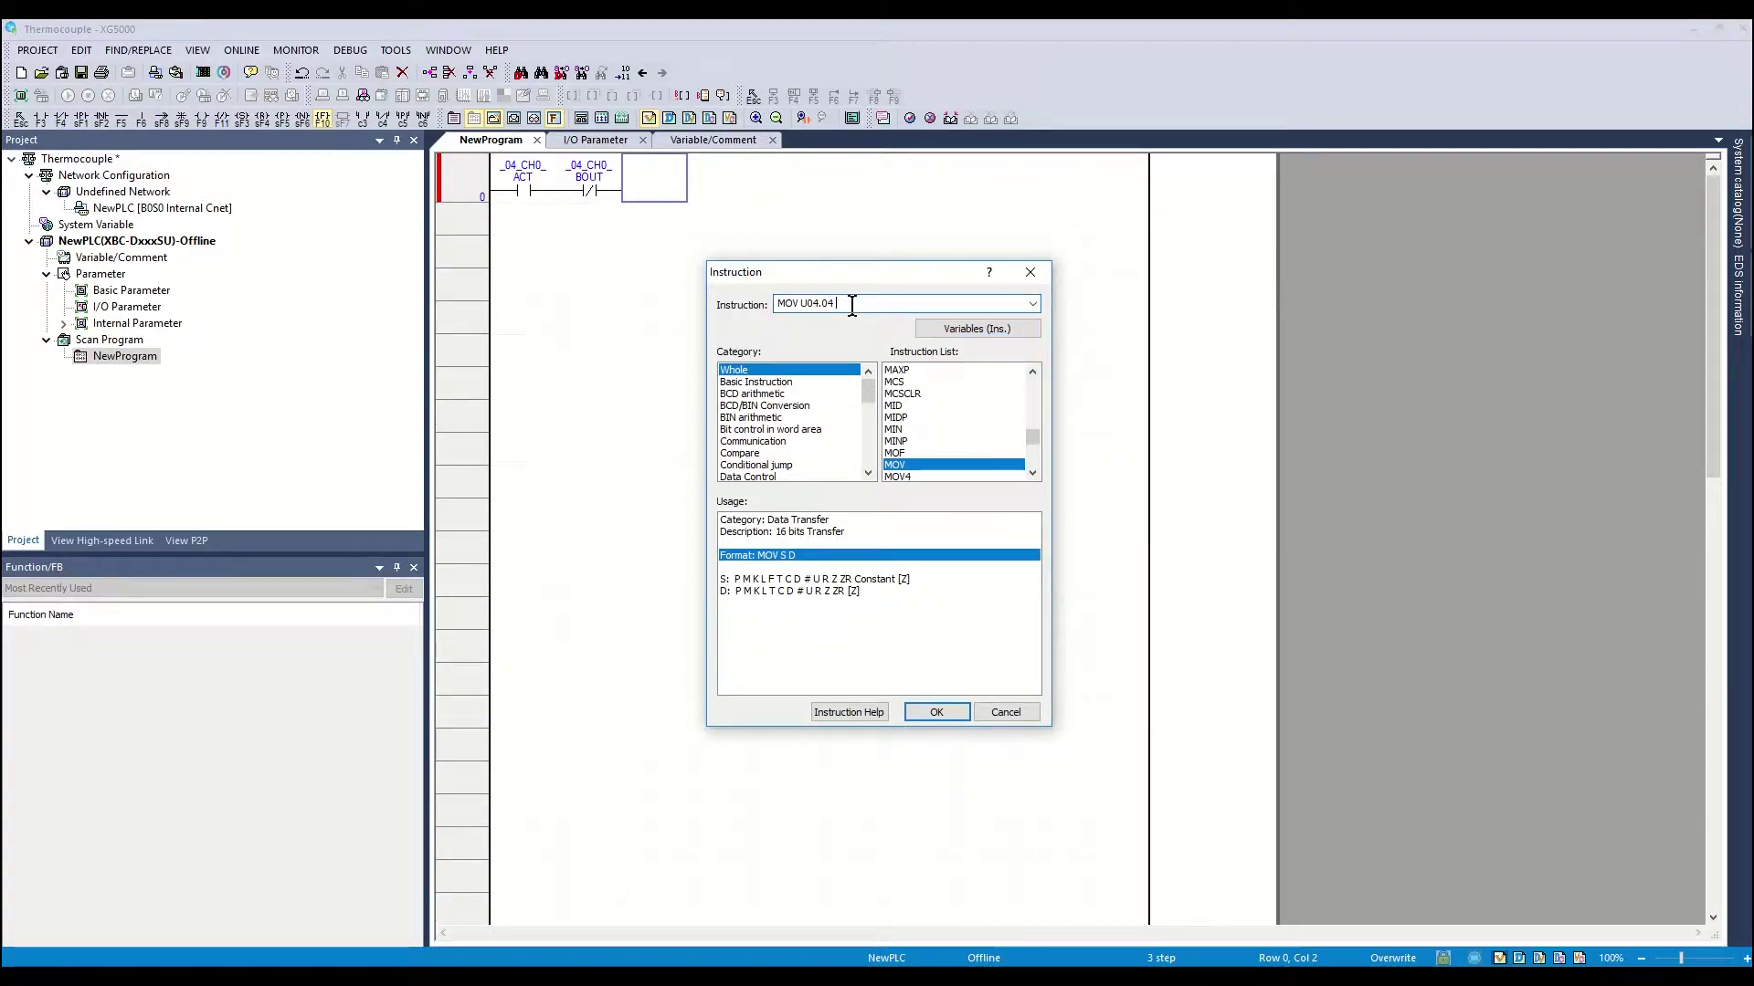
type("D0")
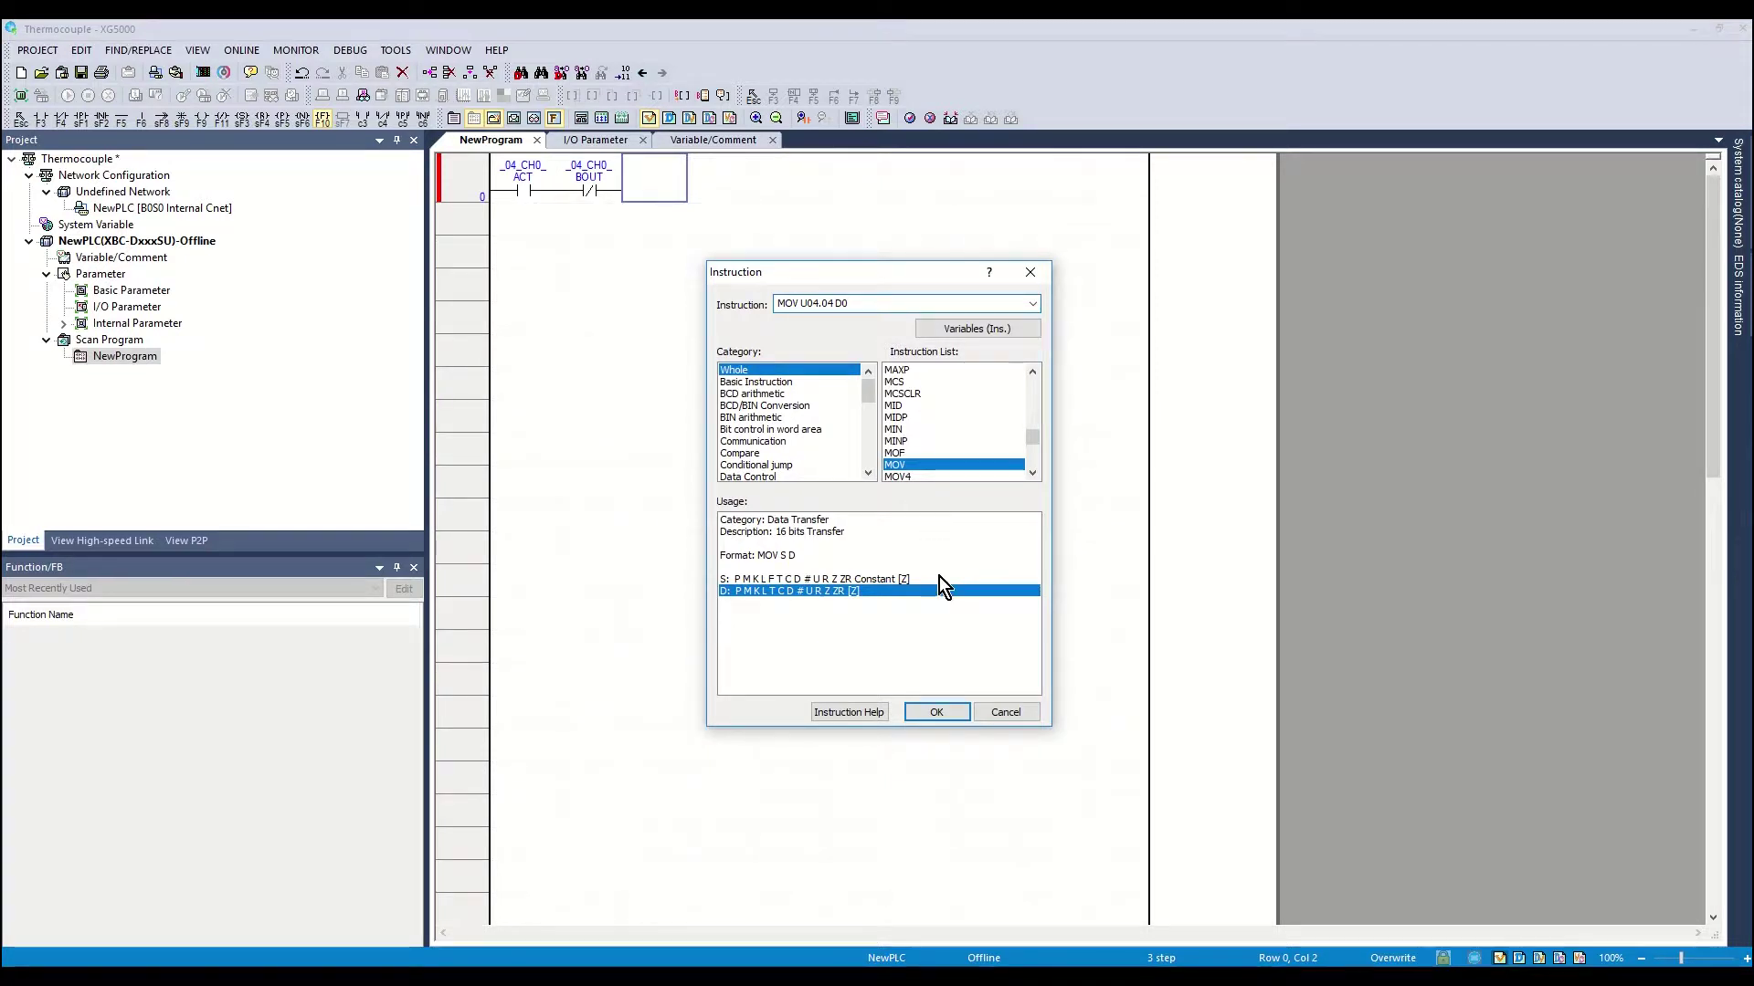
left_click(949, 714)
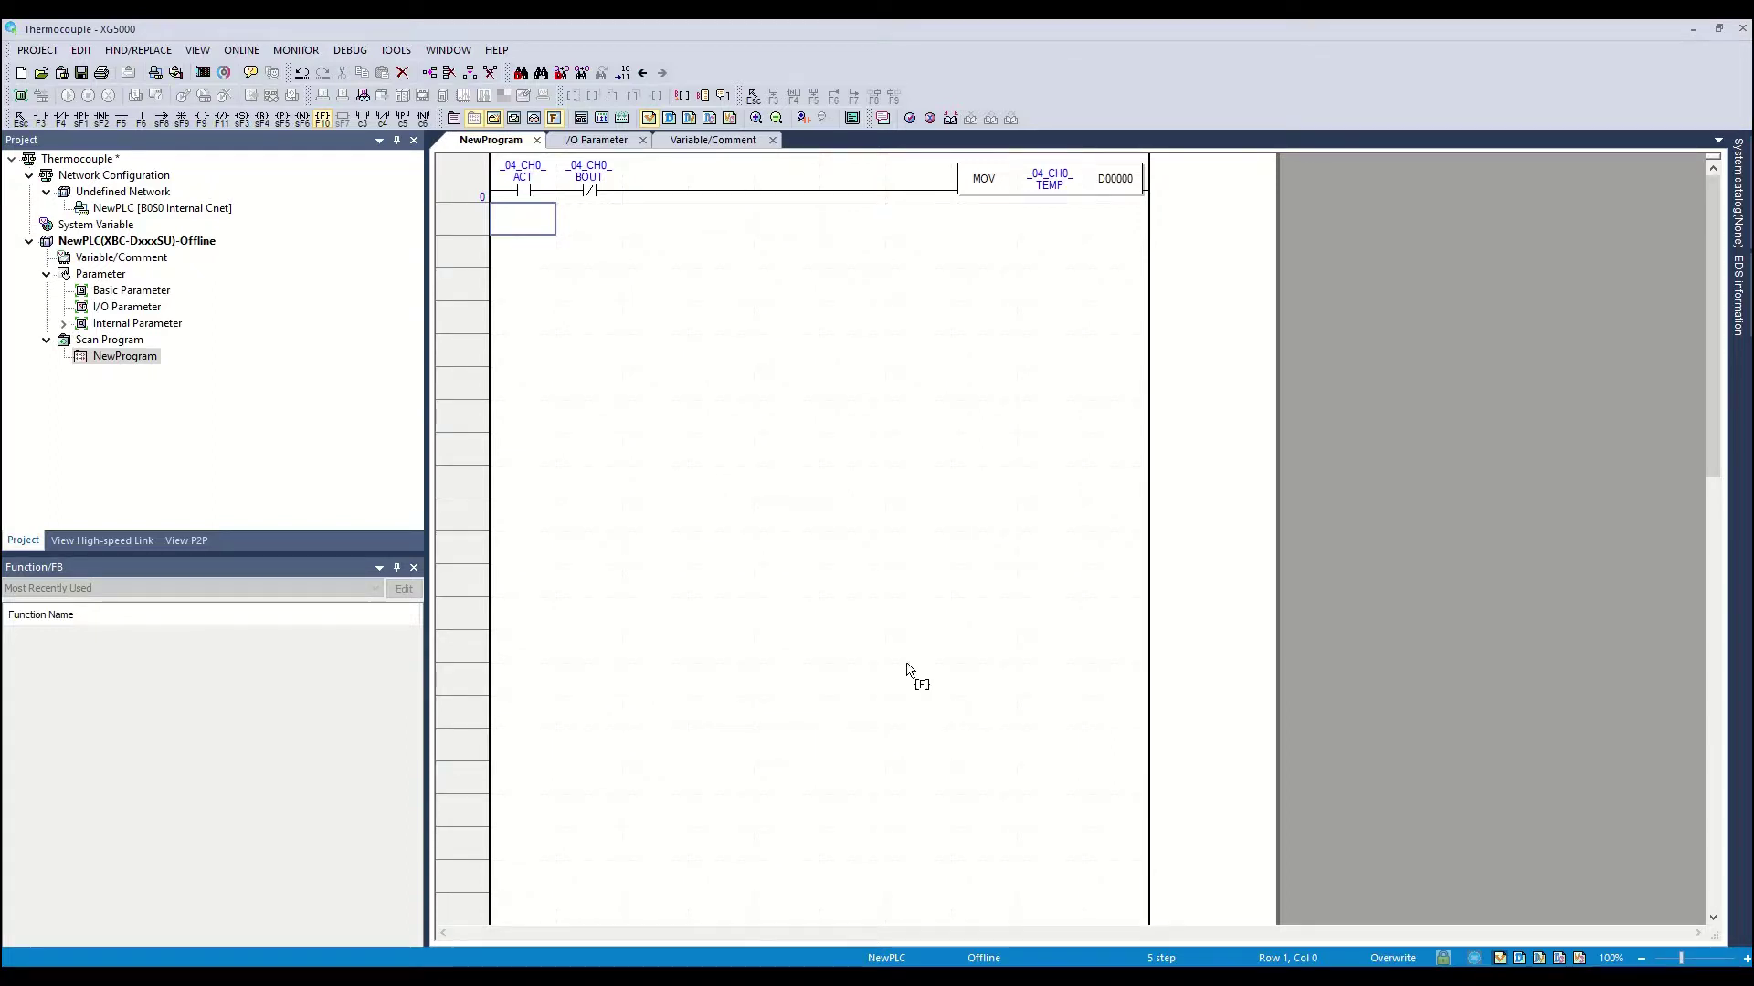
Step: Start the second rung with a D0 >= 850 comparison
left_click(522, 226)
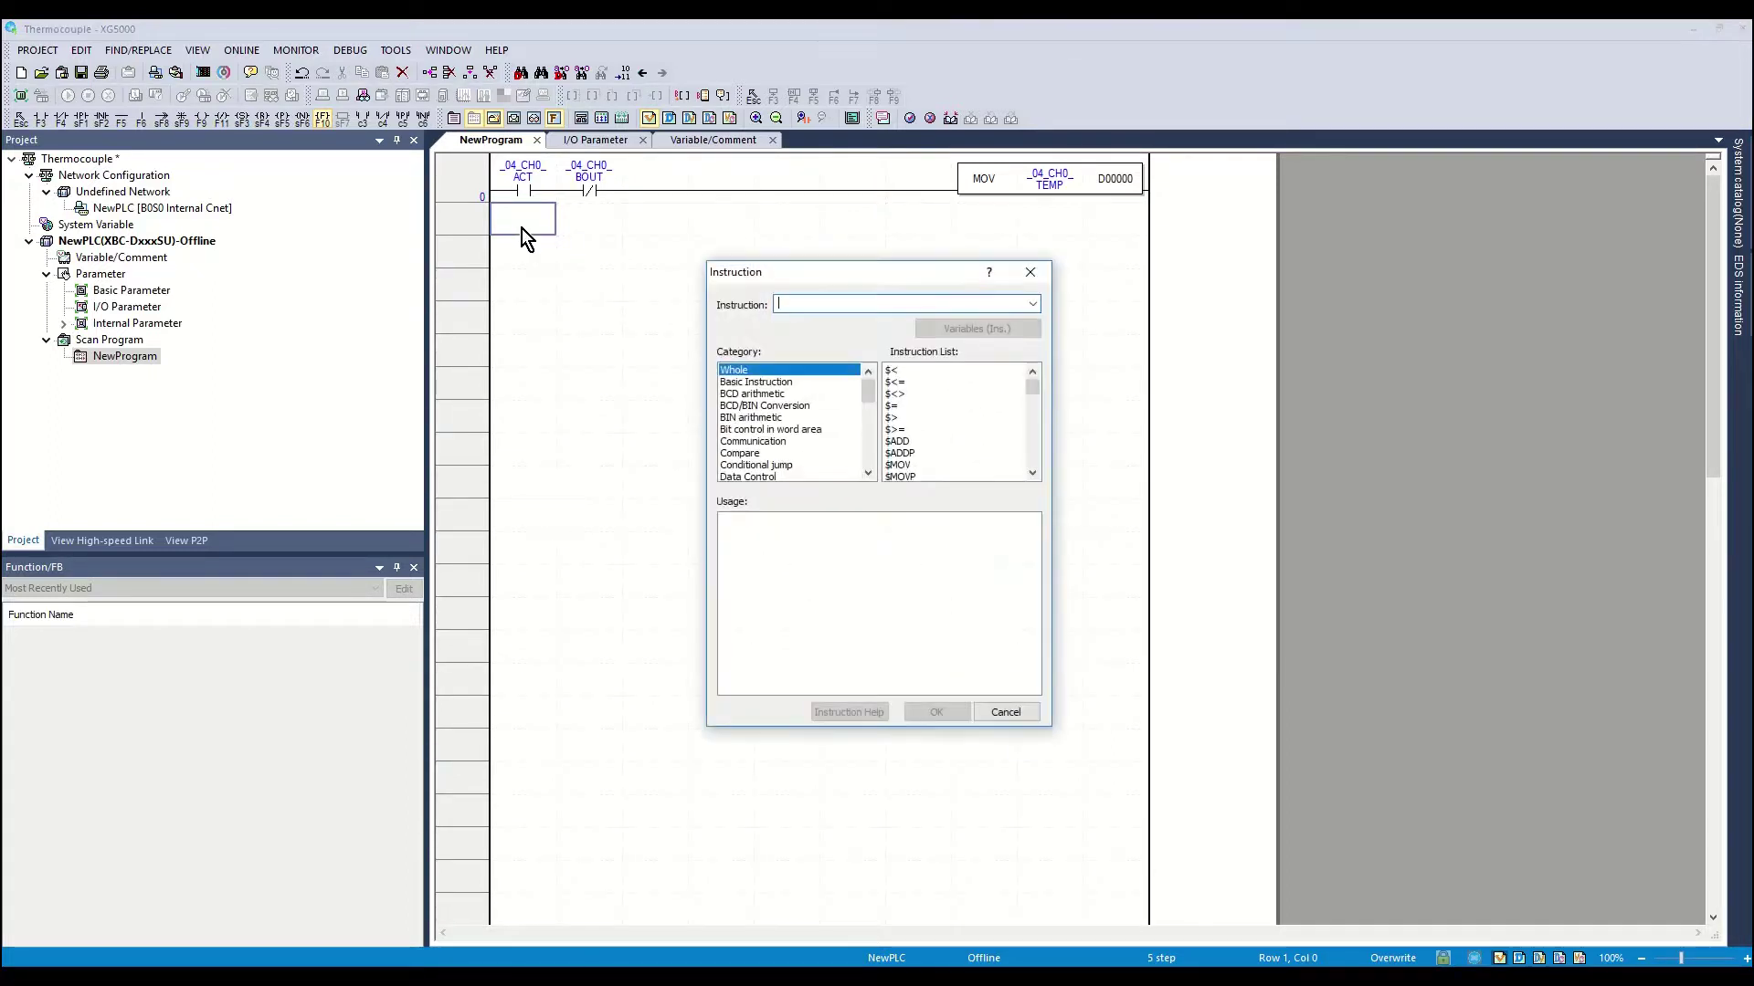
scroll(922, 411, "down", 5)
left_click(892, 466)
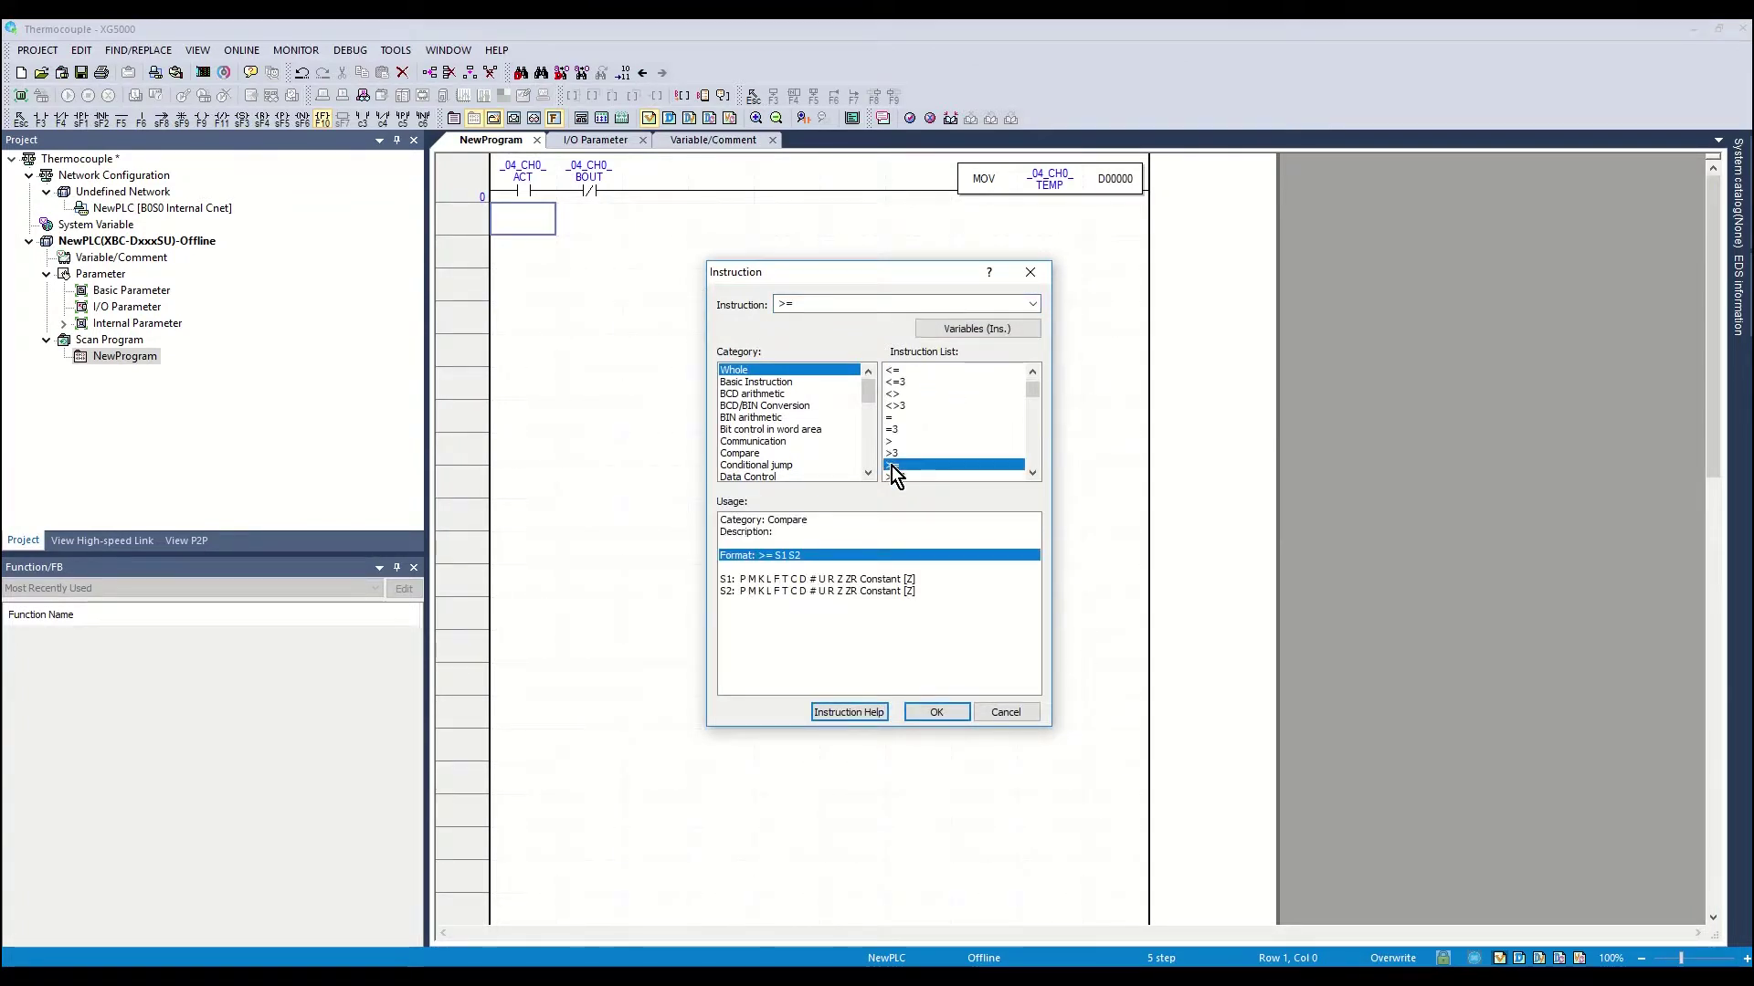
left_click(802, 305)
type("D0")
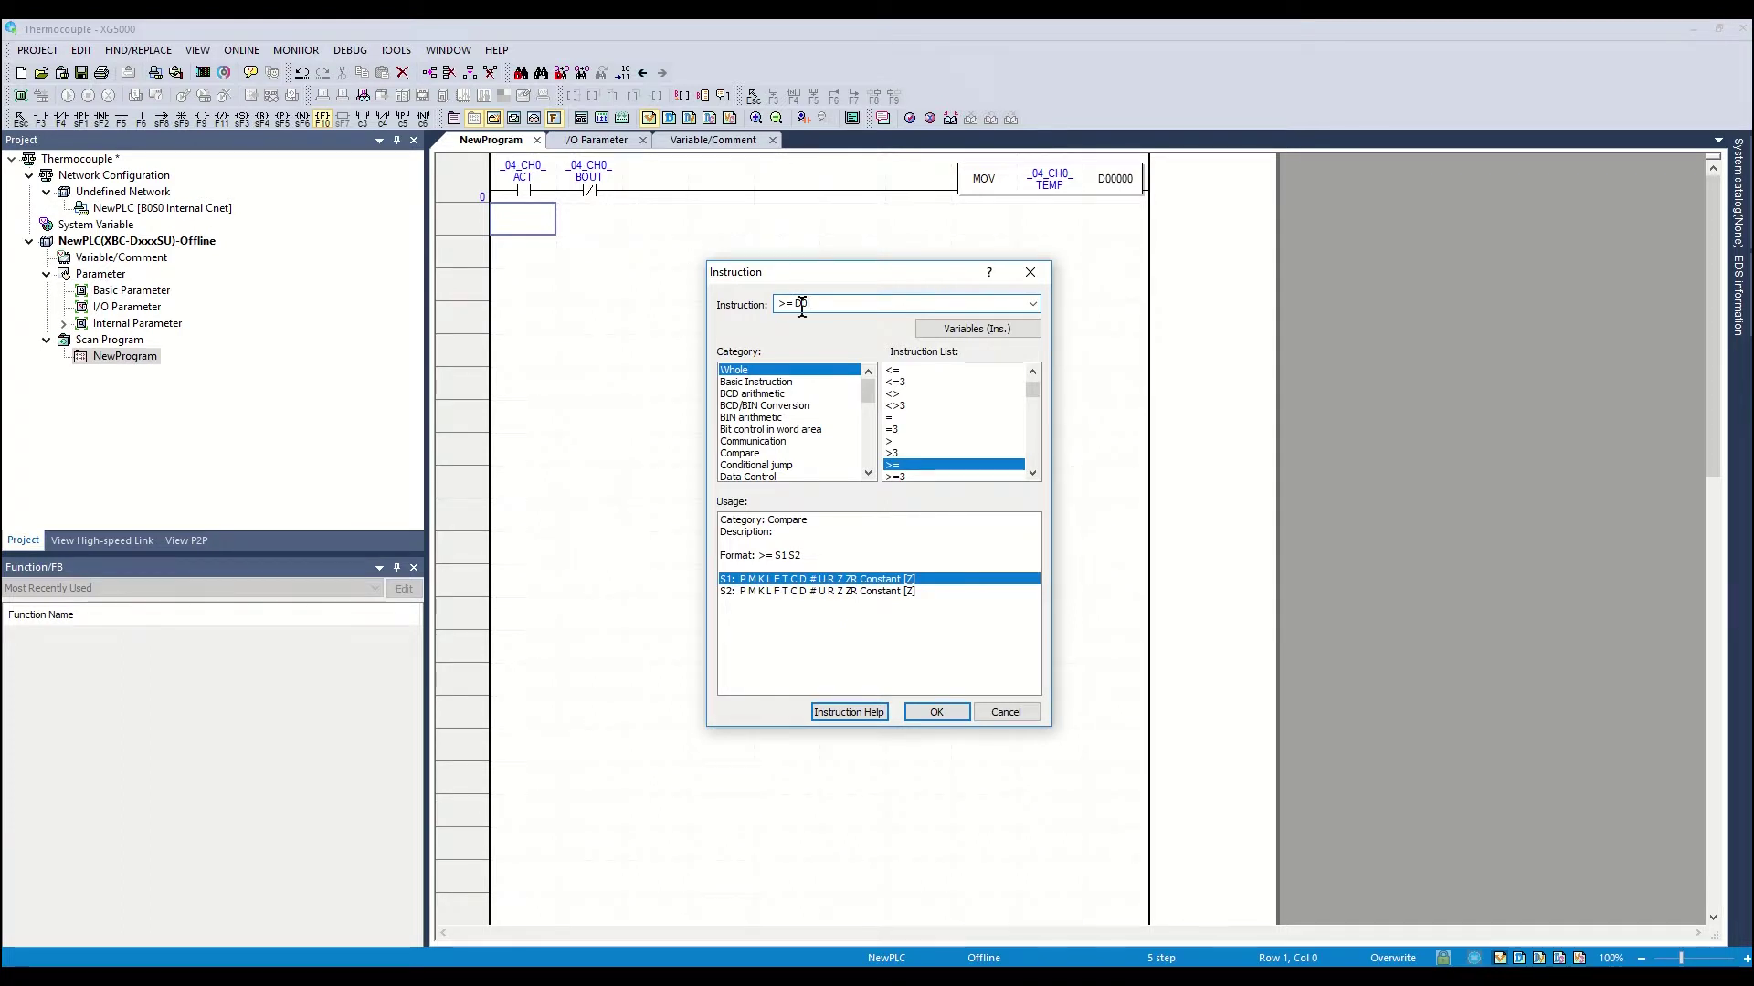
type(" 85")
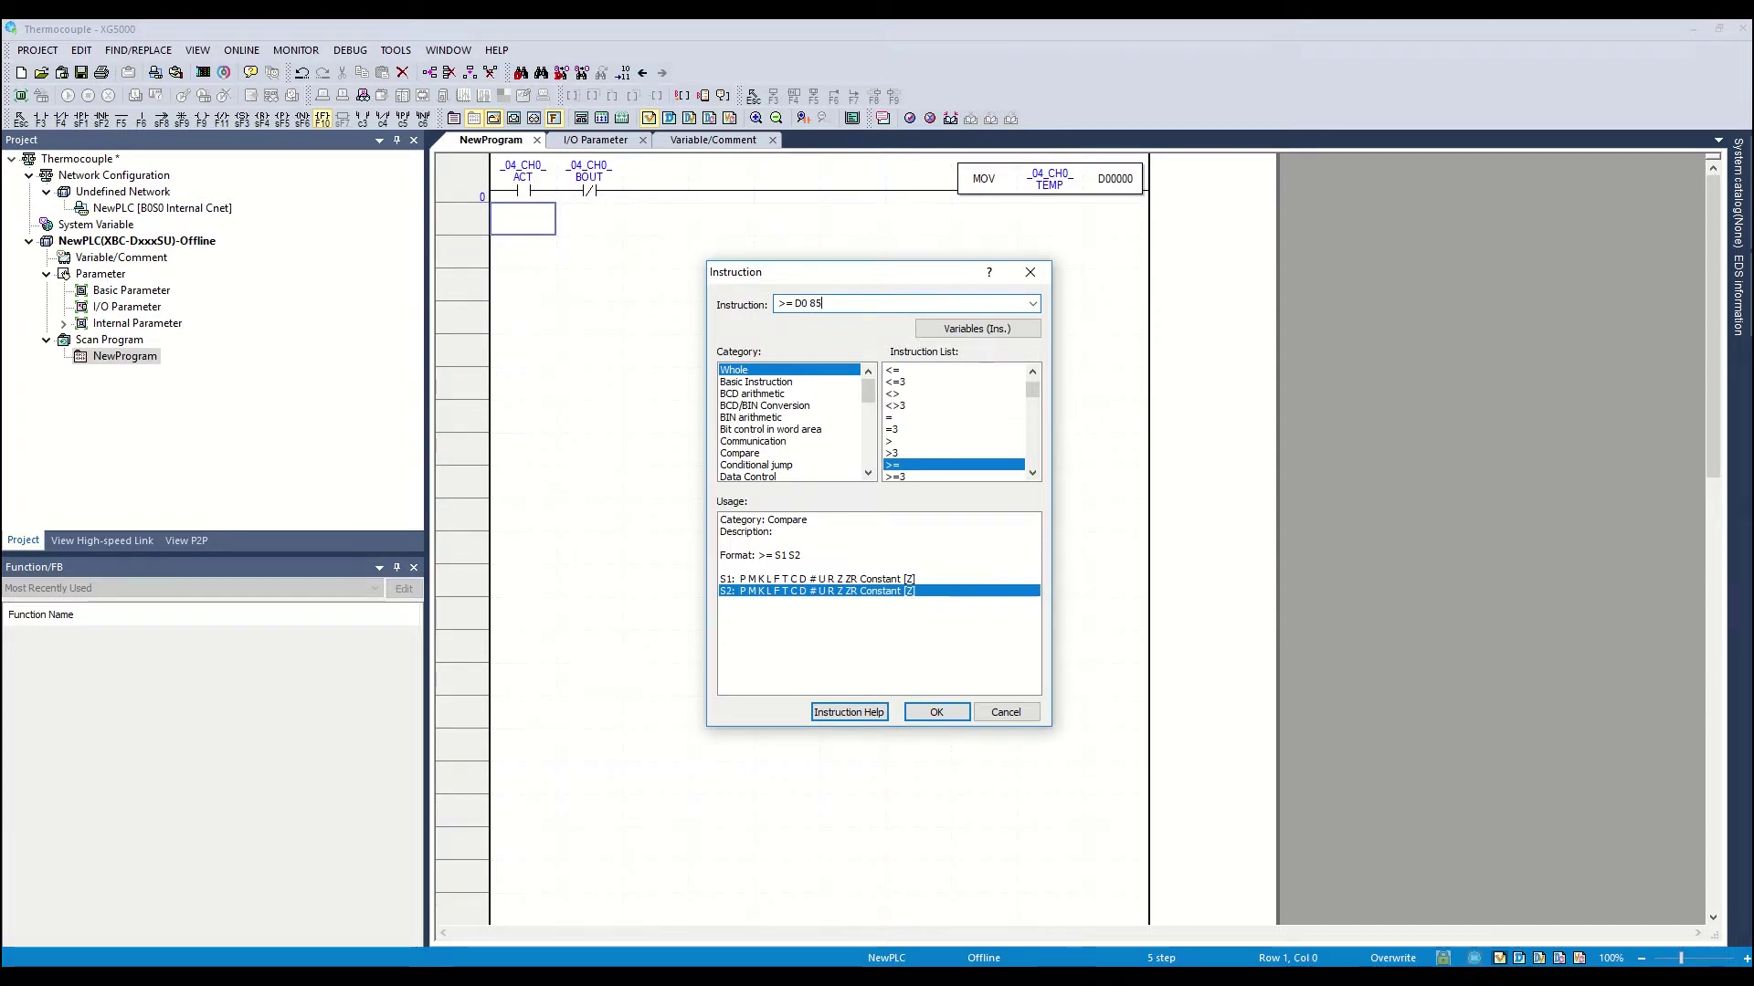
type("0")
left_click(936, 712)
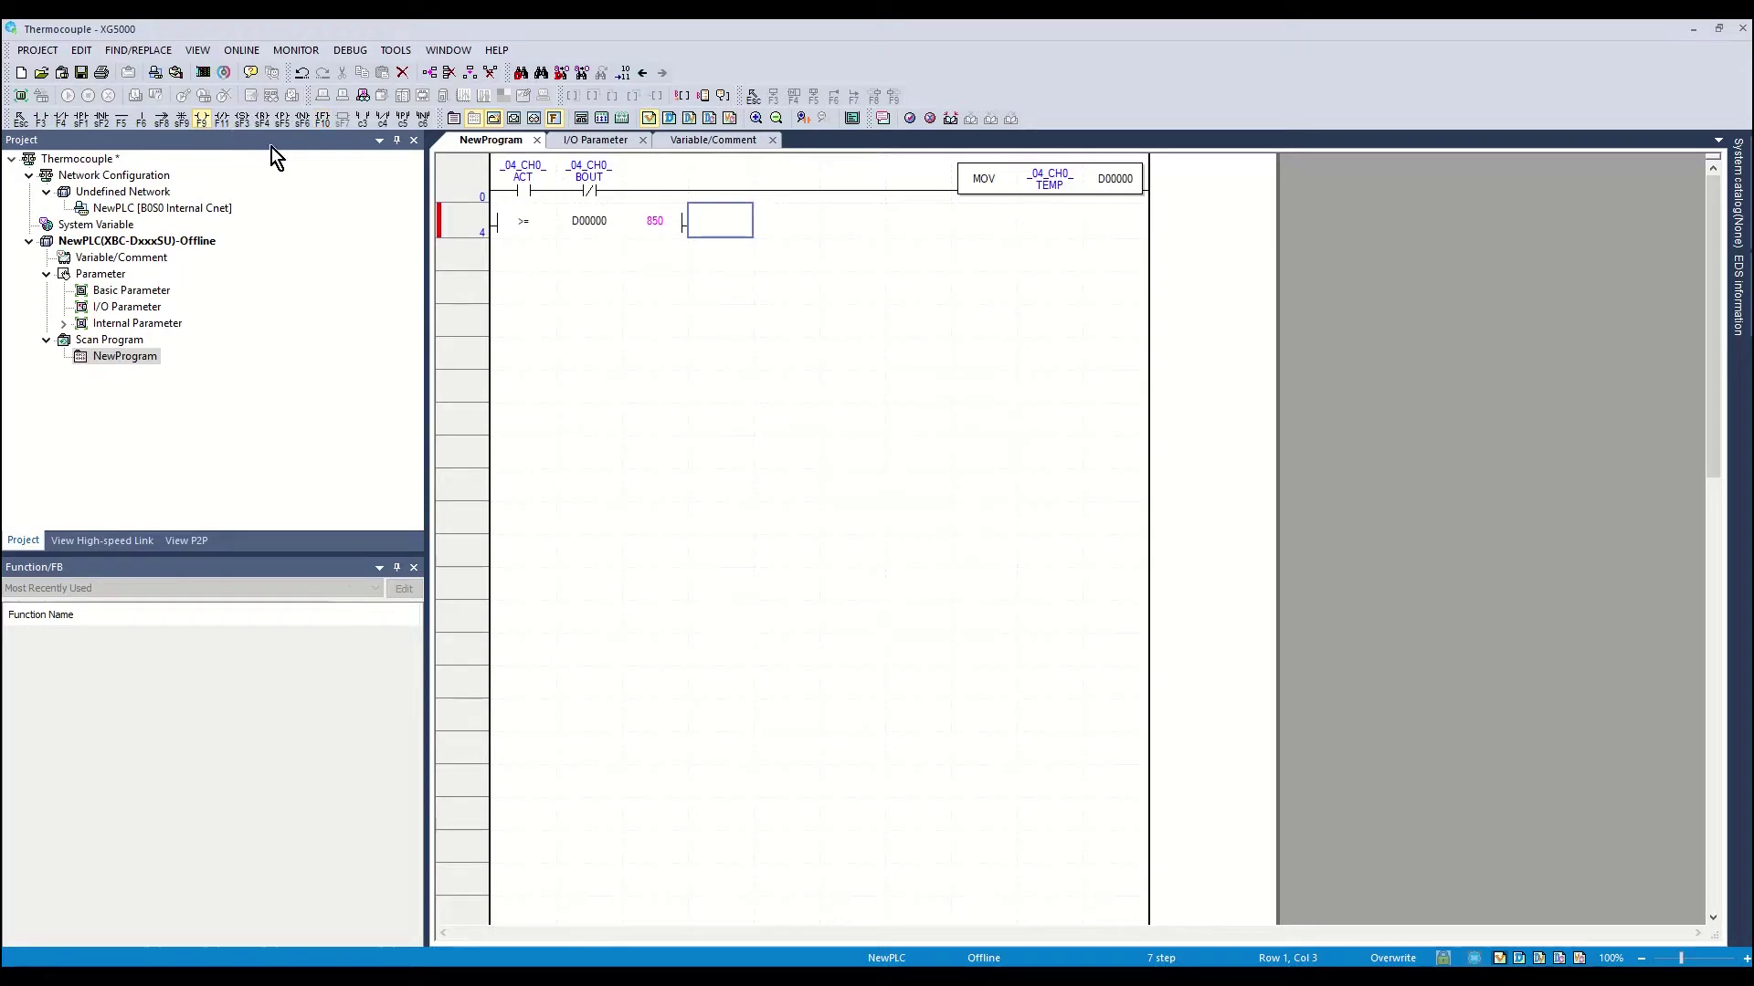
Step: End the comparison rung with output coil P00040
left_click(711, 240)
type("P")
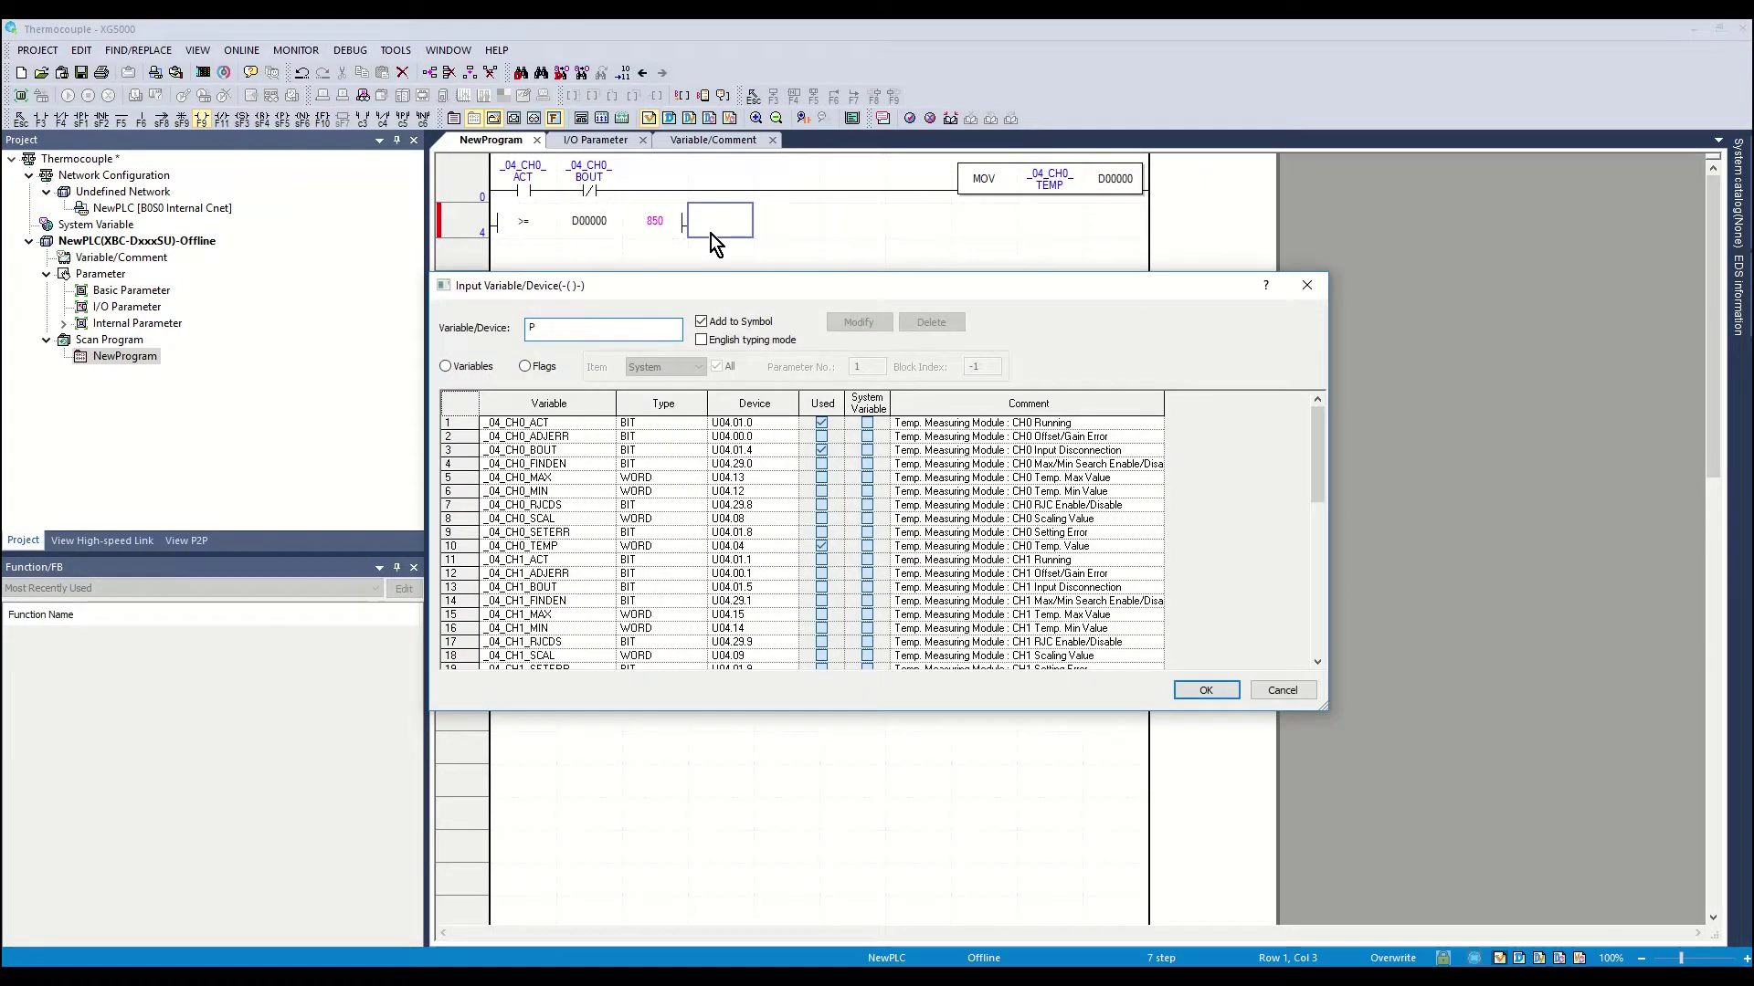
type("00040")
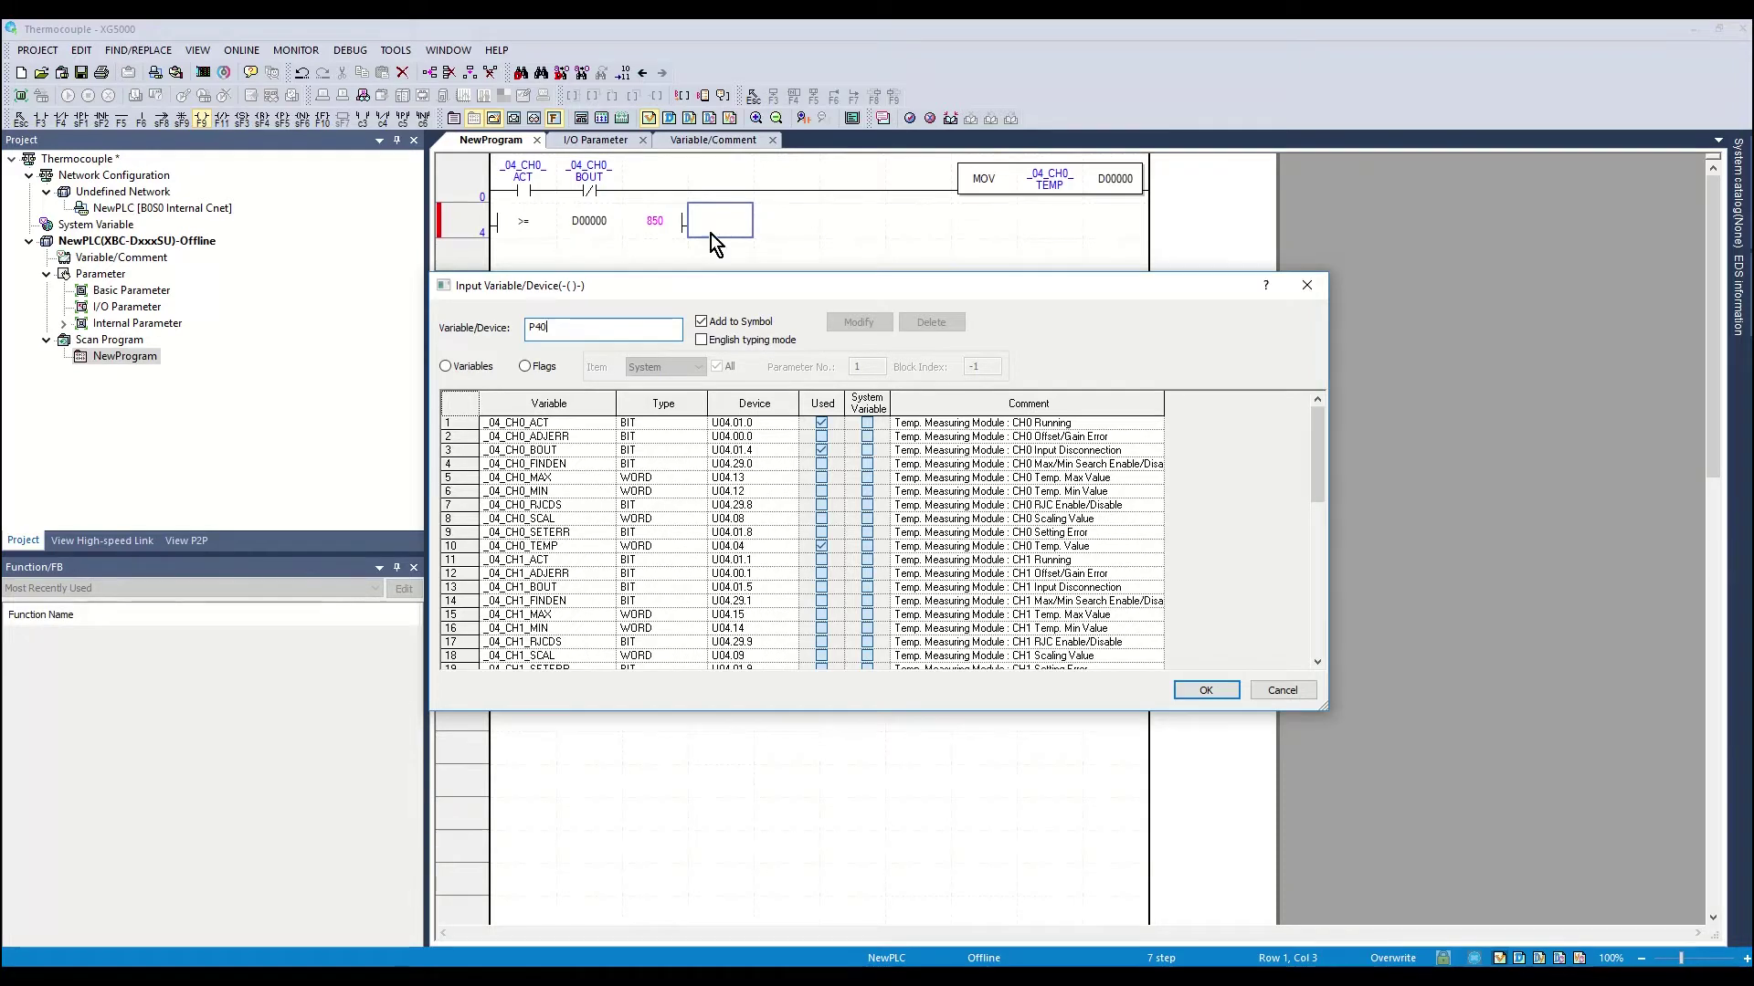
key("Return")
left_click(508, 257)
type("END")
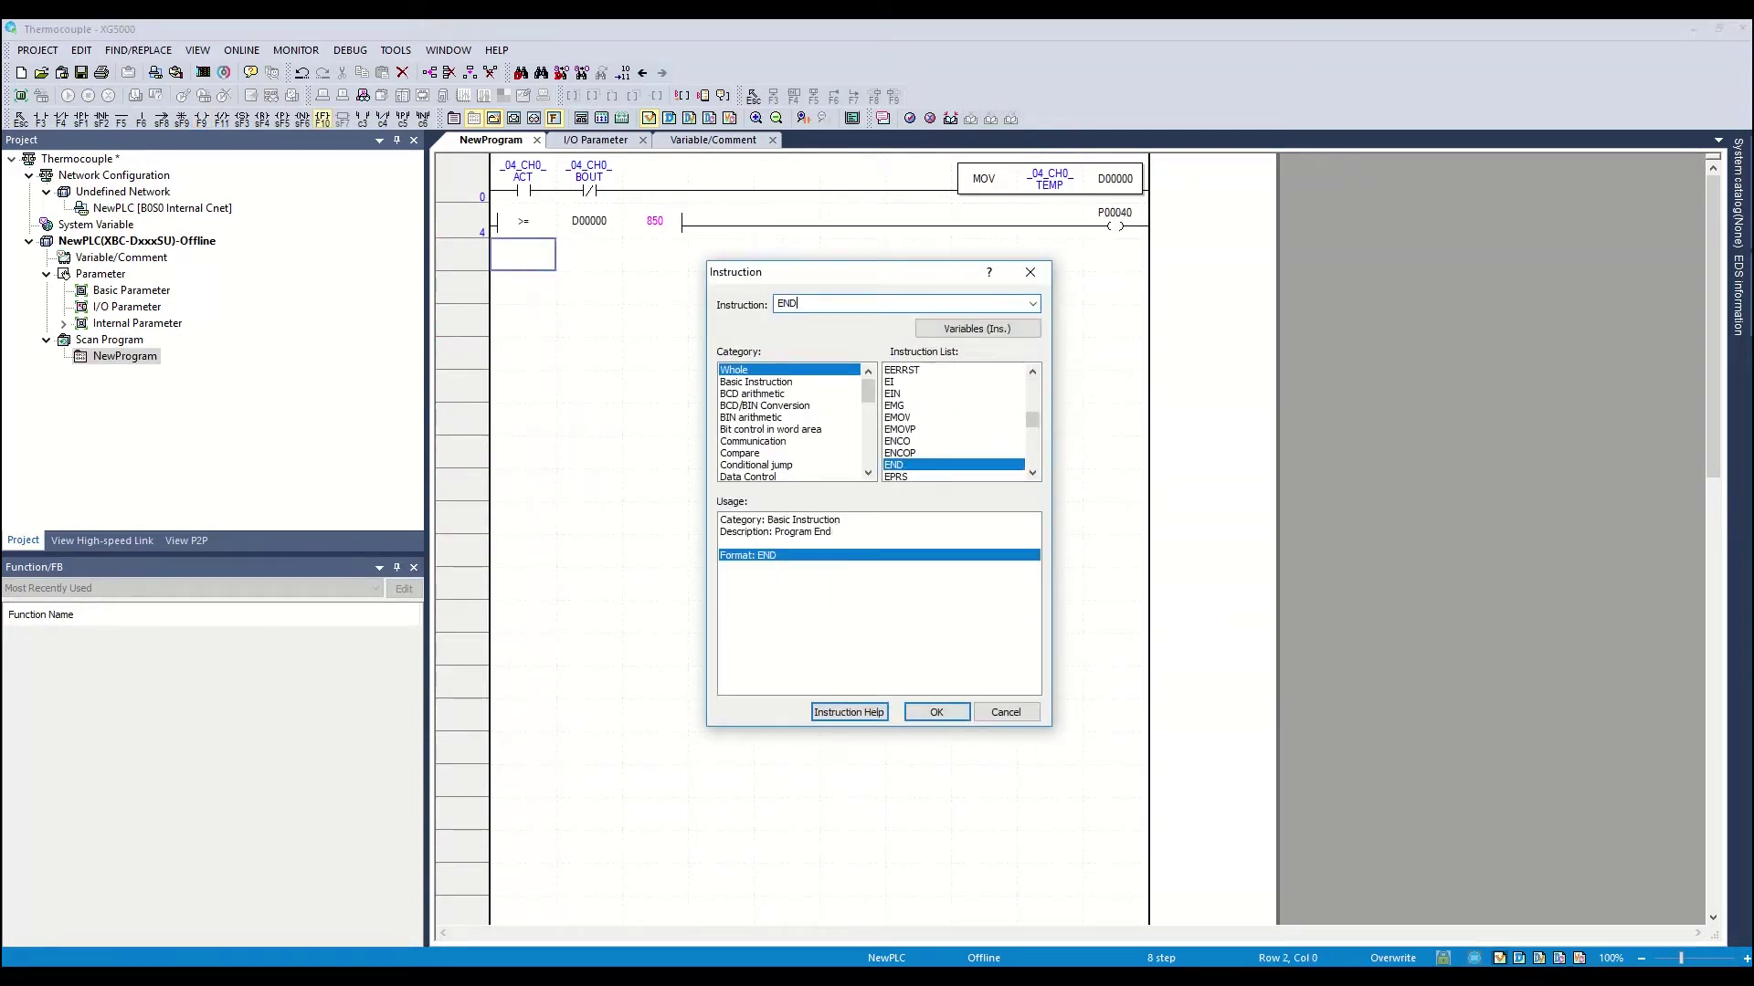
Step: Insert the END instruction, save the Thermocouple project, and return to select mode
left_click(936, 712)
left_click(37, 50)
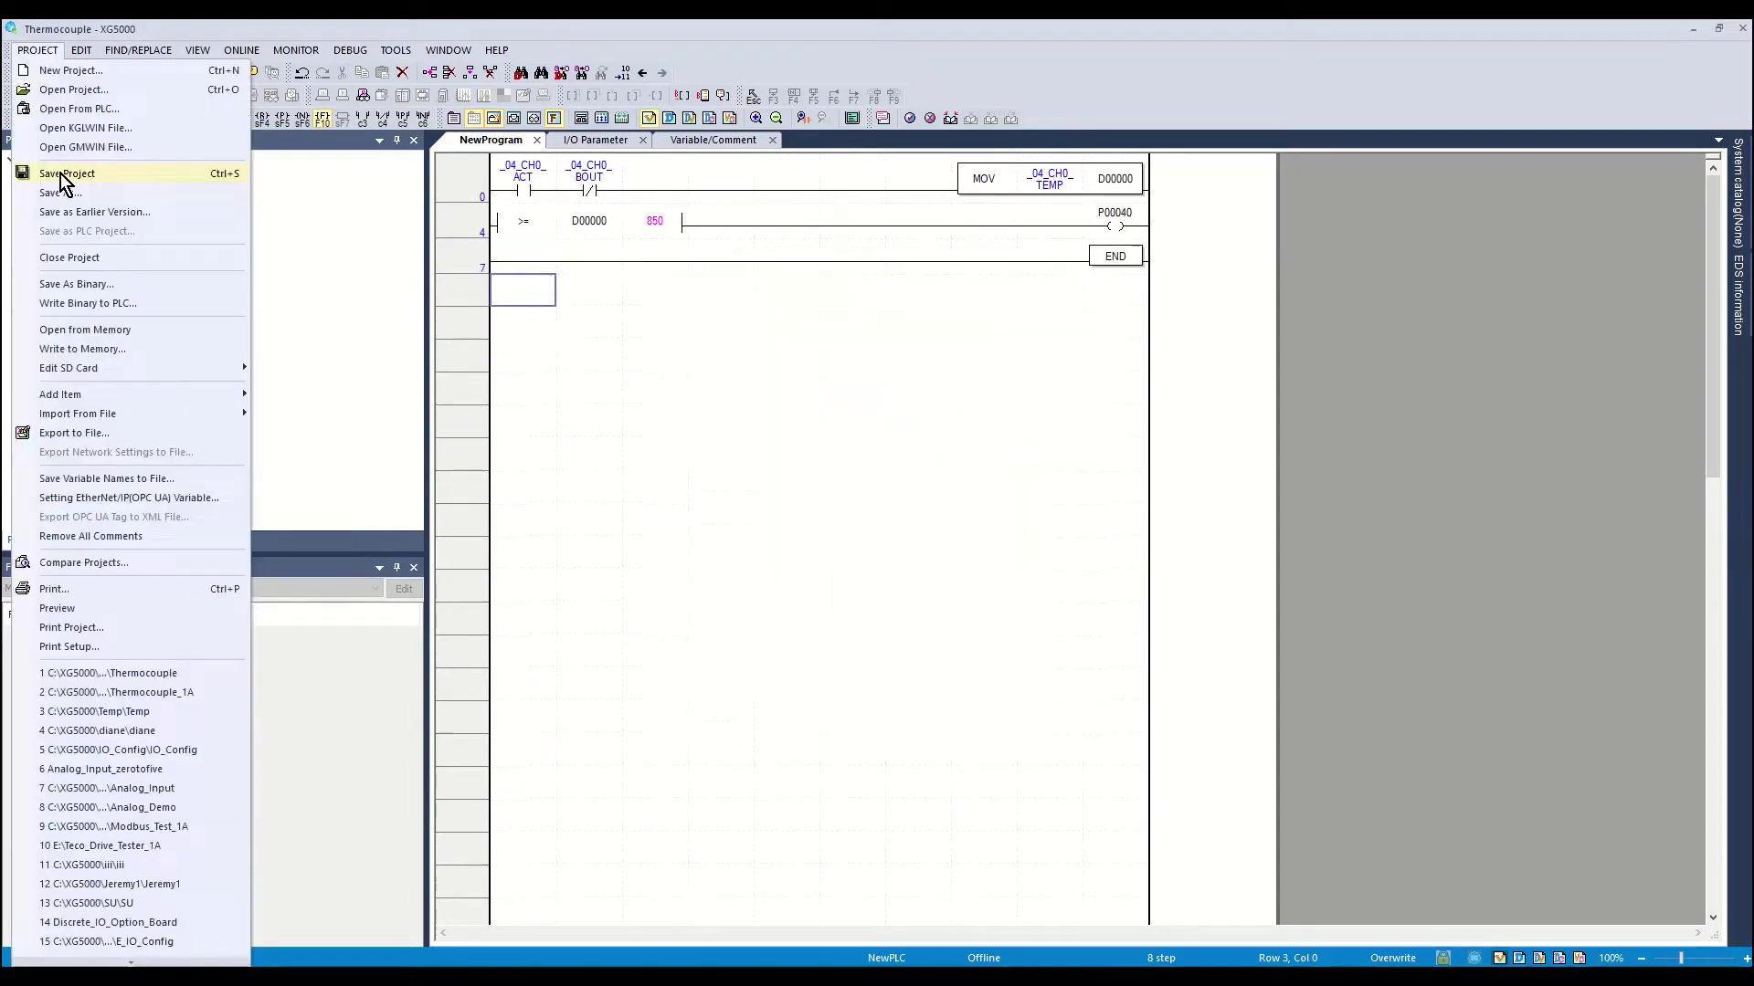
left_click(60, 173)
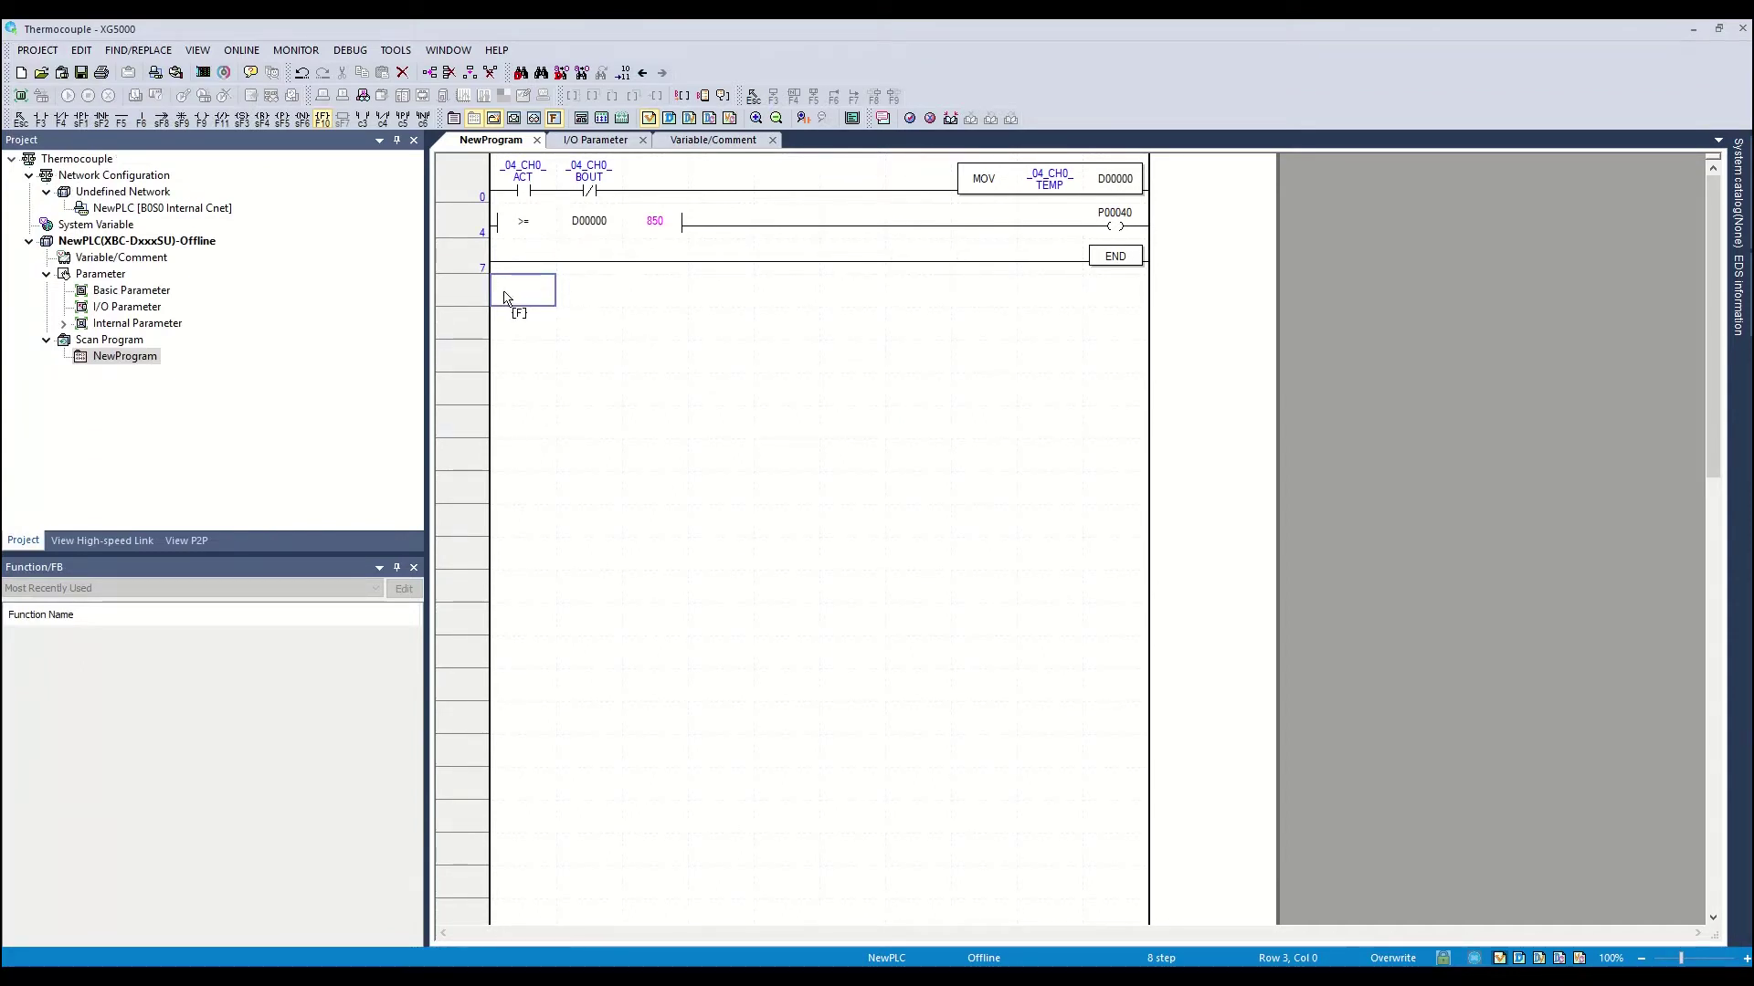
key("Escape")
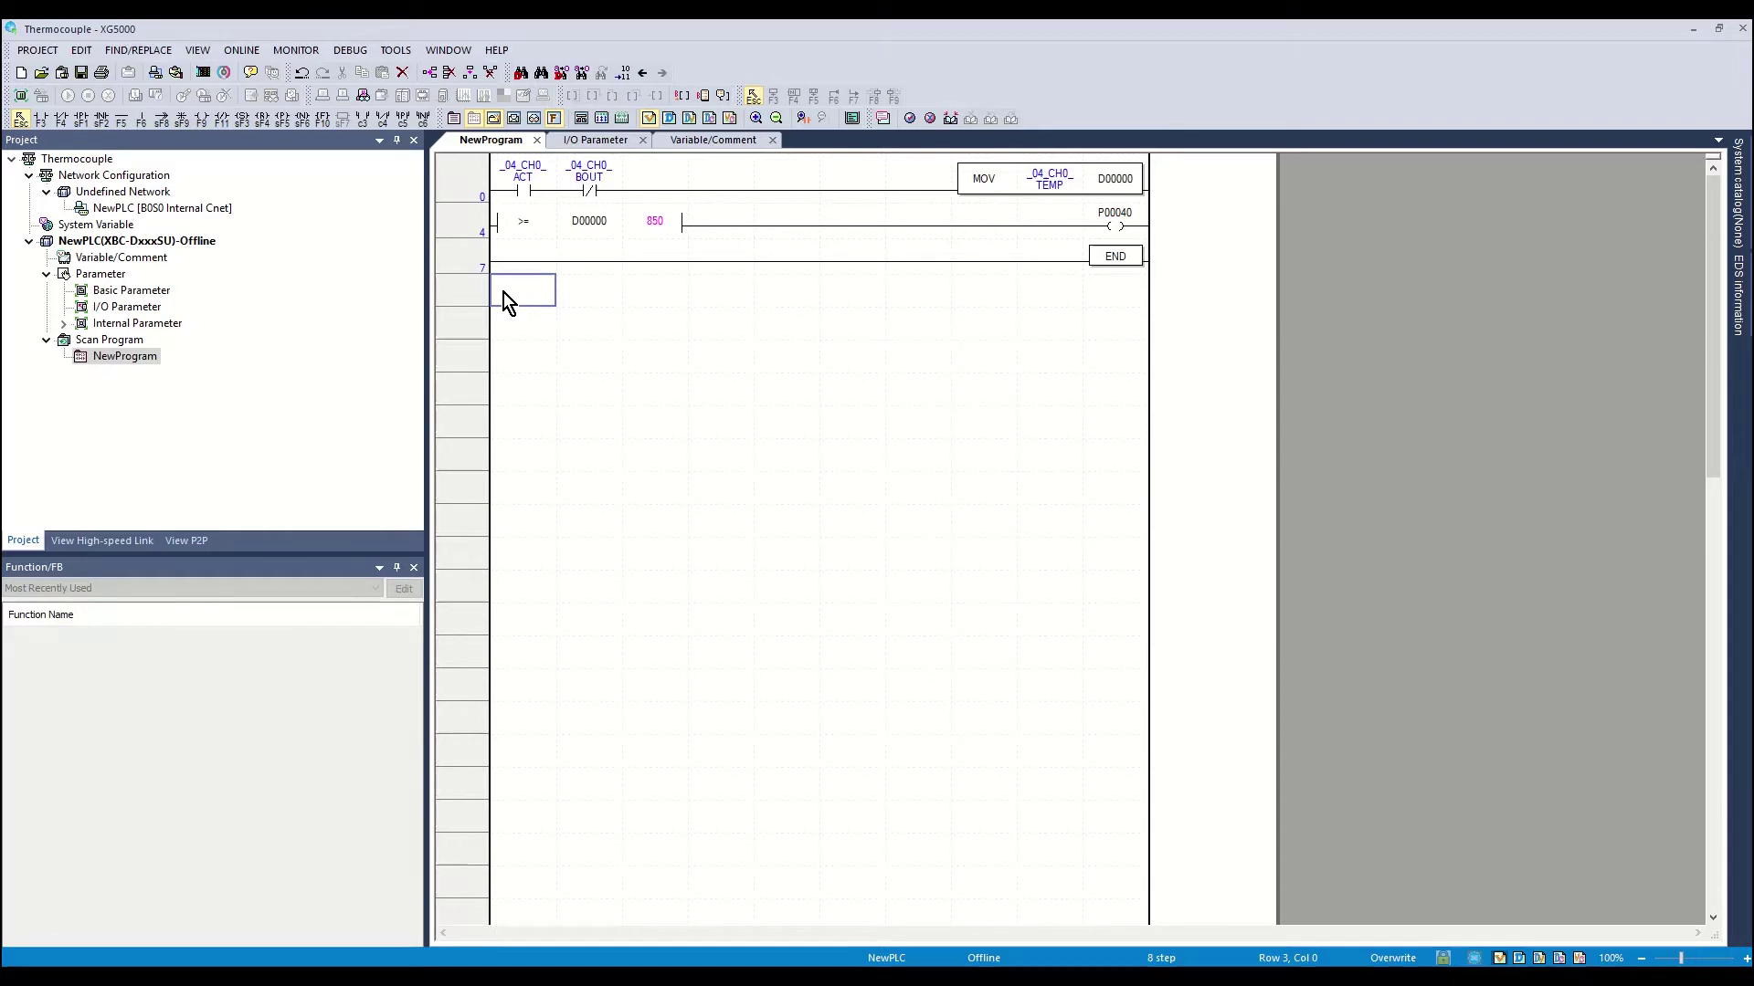